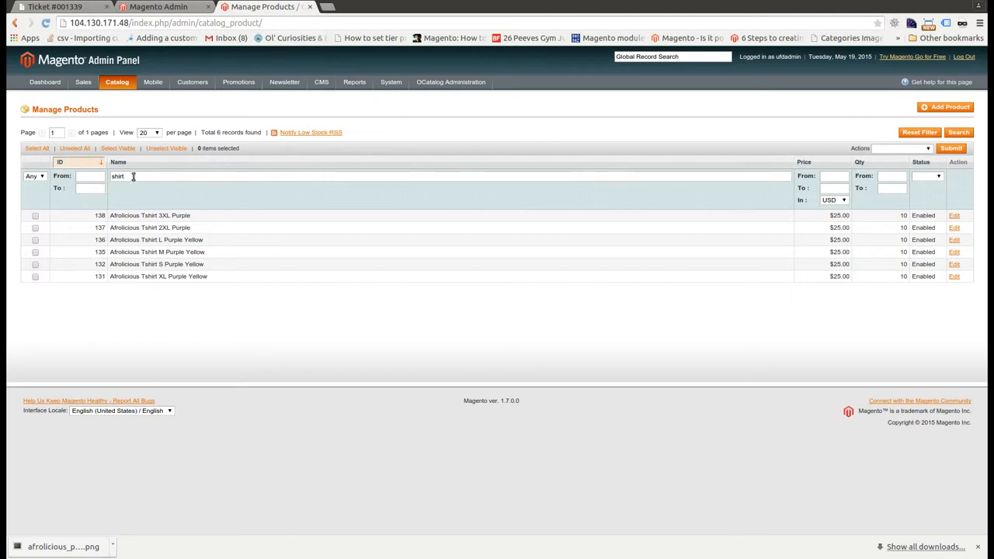
- Review the general information and images of the Afrolicious Tshirt 3XL Purple product, and return to the product list
{"action": "left_click", "coordinate": [141, 216]}
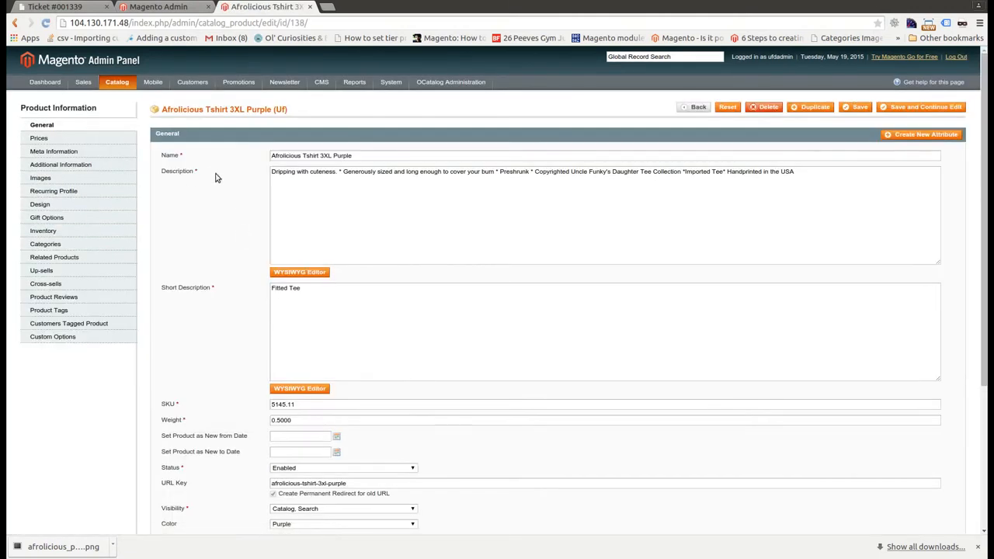
{"action": "left_click", "coordinate": [80, 177]}
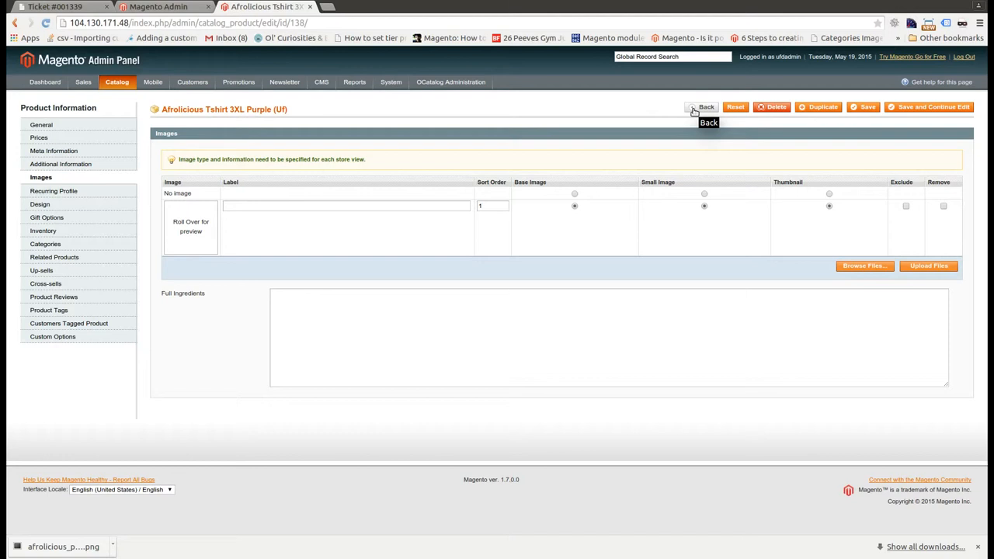
{"action": "left_click", "coordinate": [110, 127]}
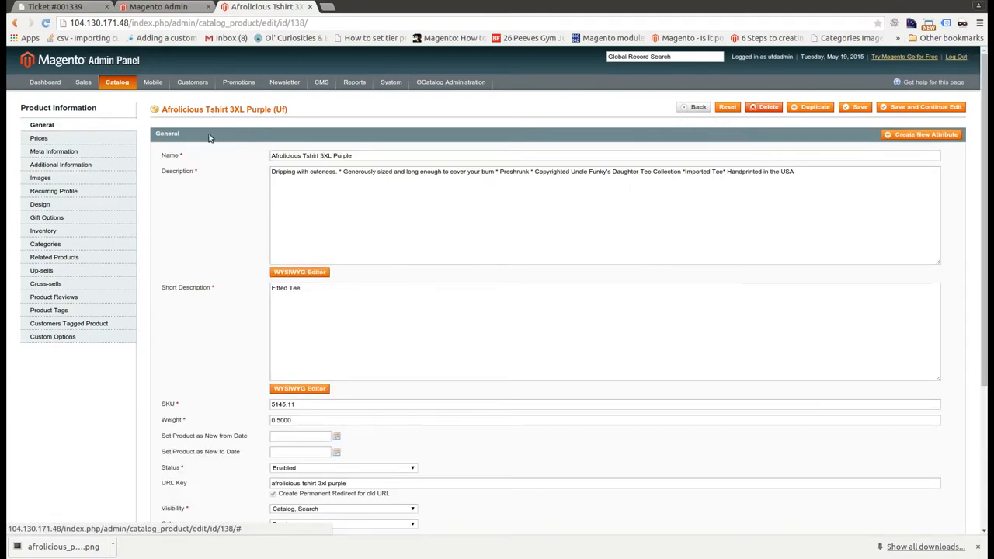
{"action": "left_click", "coordinate": [698, 108]}
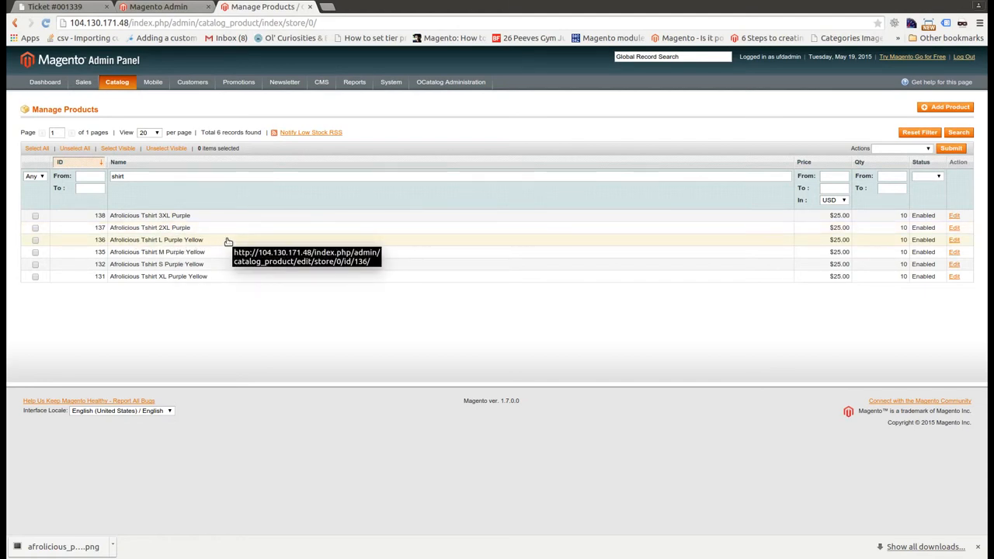
- Open the product attribute list and show 100 records per page
{"action": "mouse_move", "coordinate": [117, 82]}
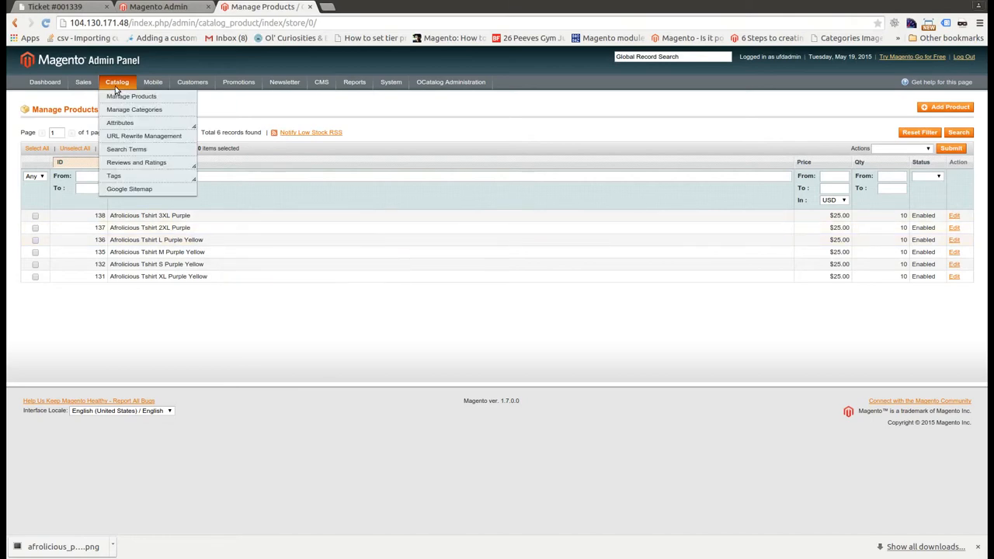
{"action": "mouse_move", "coordinate": [126, 122]}
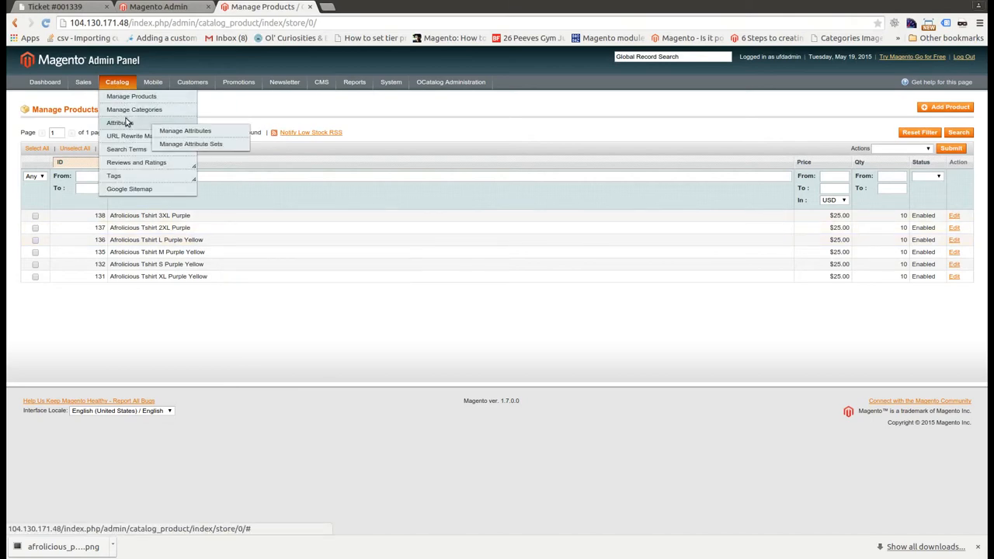
{"action": "left_click", "coordinate": [167, 132]}
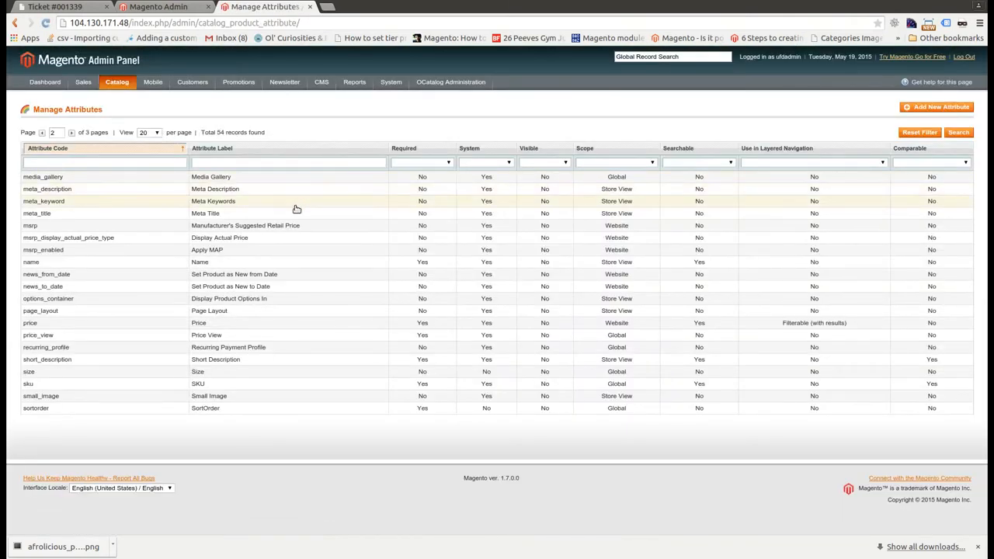
{"action": "left_click", "coordinate": [148, 133]}
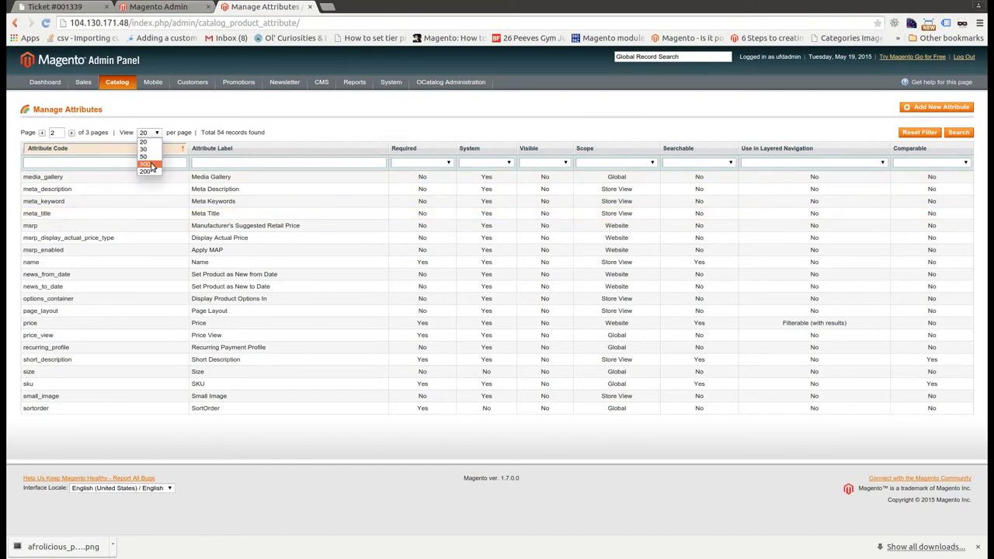
{"action": "left_click", "coordinate": [150, 161]}
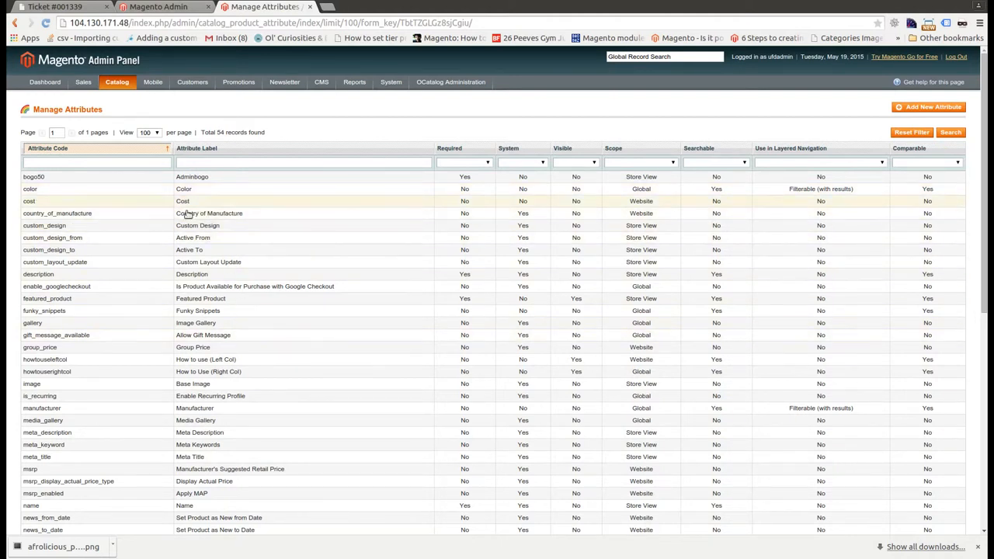
- Open the Color attribute and review its label titles and existing option values
{"action": "scroll", "coordinate": [230, 264], "scroll_direction": "down", "scroll_amount": 1}
{"action": "scroll", "coordinate": [225, 233], "scroll_direction": "up", "scroll_amount": 1}
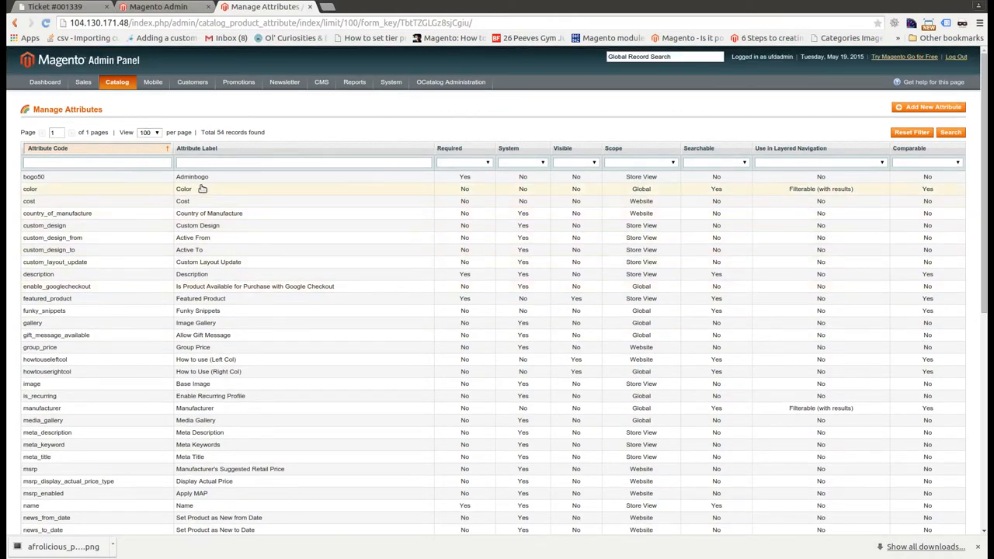
{"action": "left_click", "coordinate": [205, 190]}
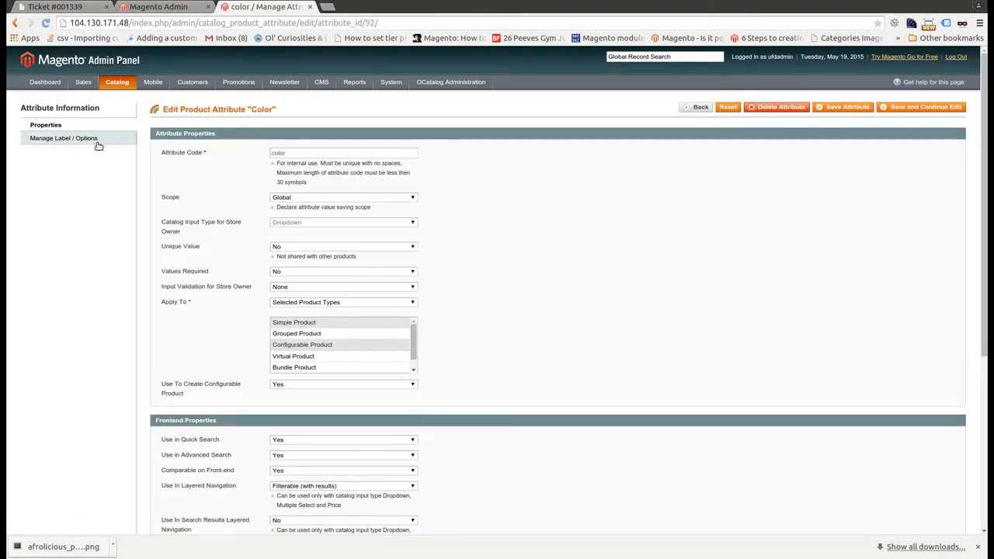
{"action": "left_click", "coordinate": [99, 145]}
{"action": "scroll", "coordinate": [159, 271], "scroll_direction": "down", "scroll_amount": 1}
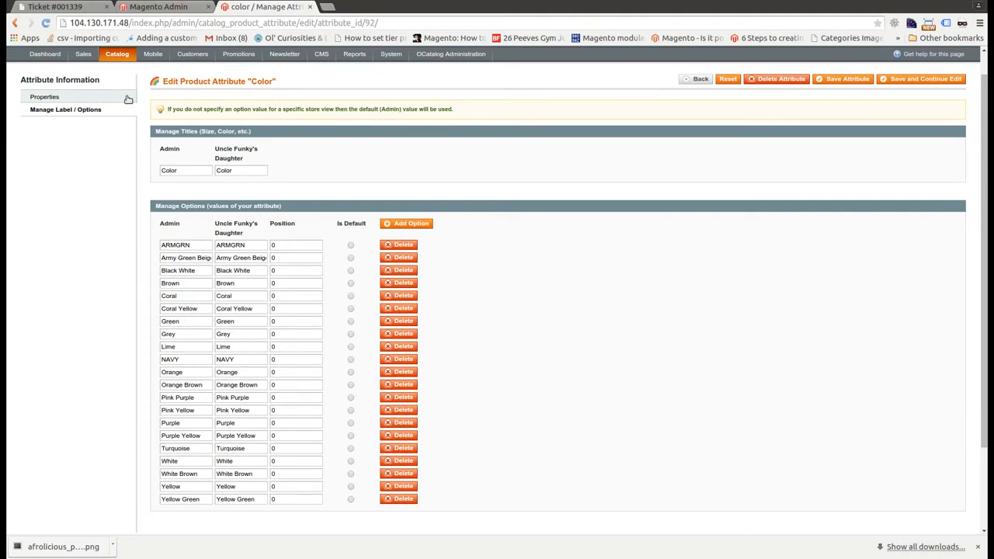
- Reopen the Color attribute from the attribute list and add a Hot Pink option for both Admin and Uncle Funky's Daughter
{"action": "mouse_move", "coordinate": [117, 57]}
{"action": "mouse_move", "coordinate": [143, 94]}
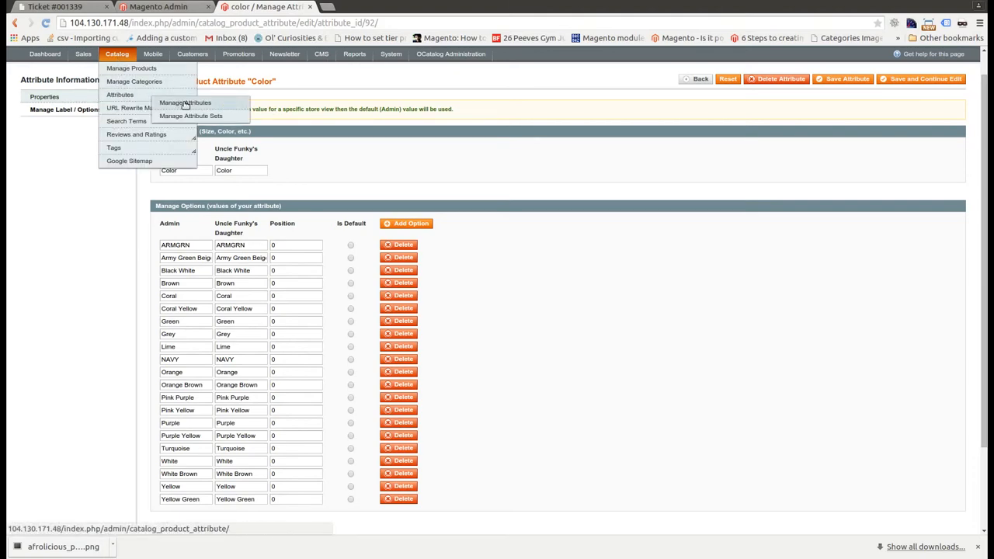
{"action": "left_click", "coordinate": [185, 104]}
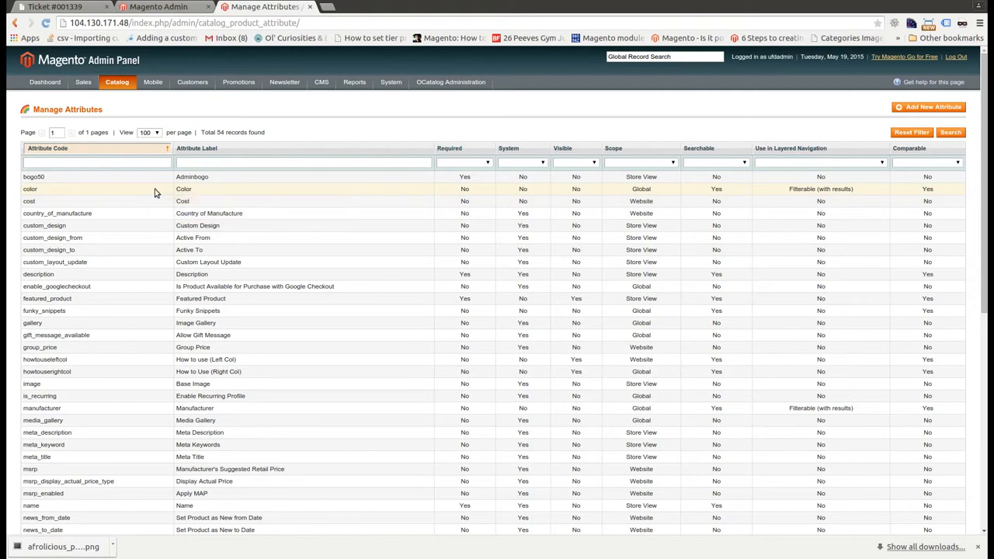
{"action": "left_click", "coordinate": [154, 191]}
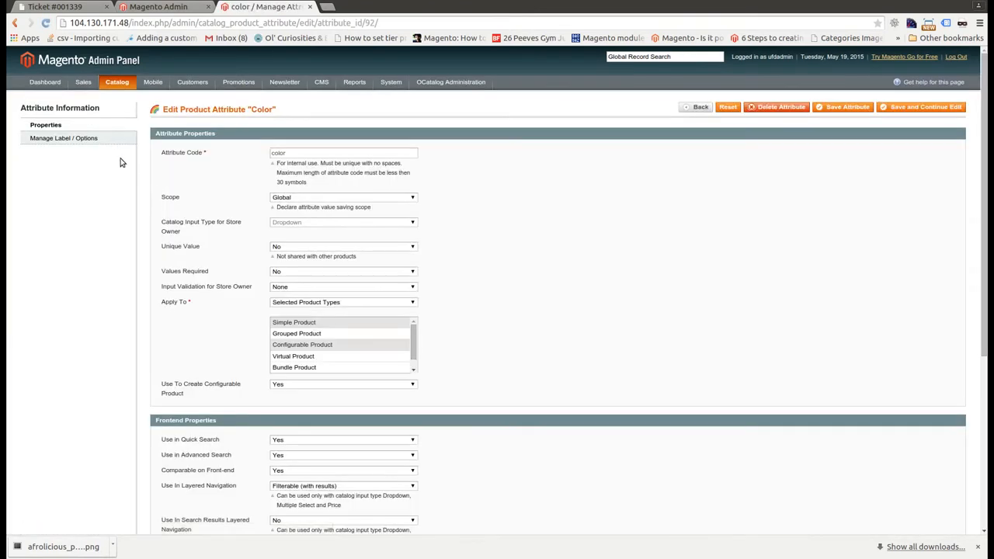
{"action": "left_click", "coordinate": [109, 138]}
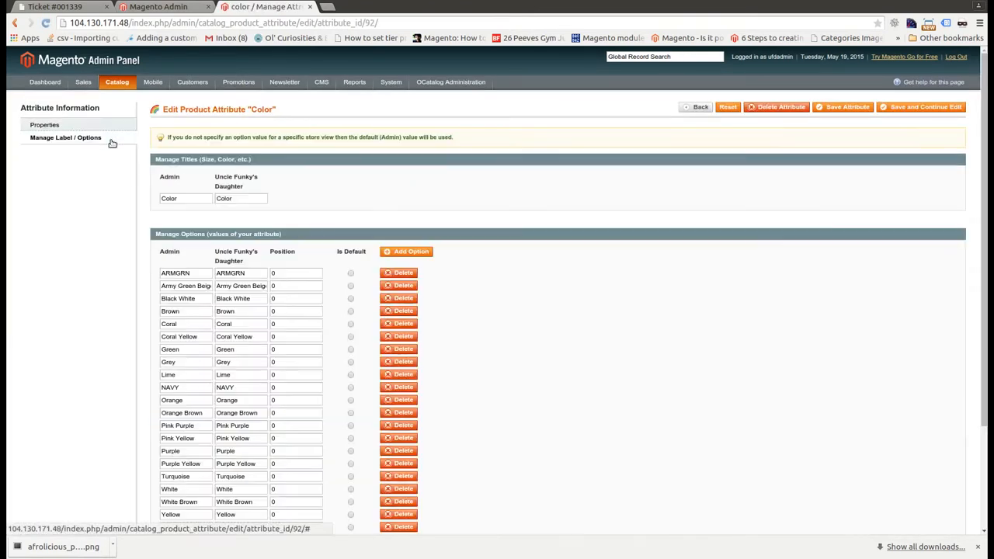
{"action": "scroll", "coordinate": [288, 315], "scroll_direction": "down", "scroll_amount": 2}
{"action": "left_click", "coordinate": [389, 196]}
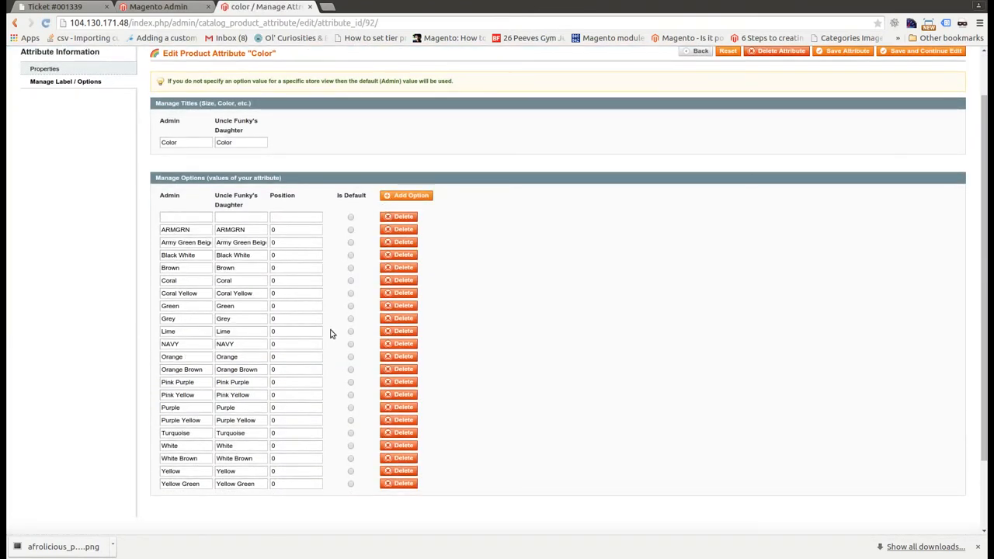
{"action": "scroll", "coordinate": [333, 332], "scroll_direction": "down", "scroll_amount": 2}
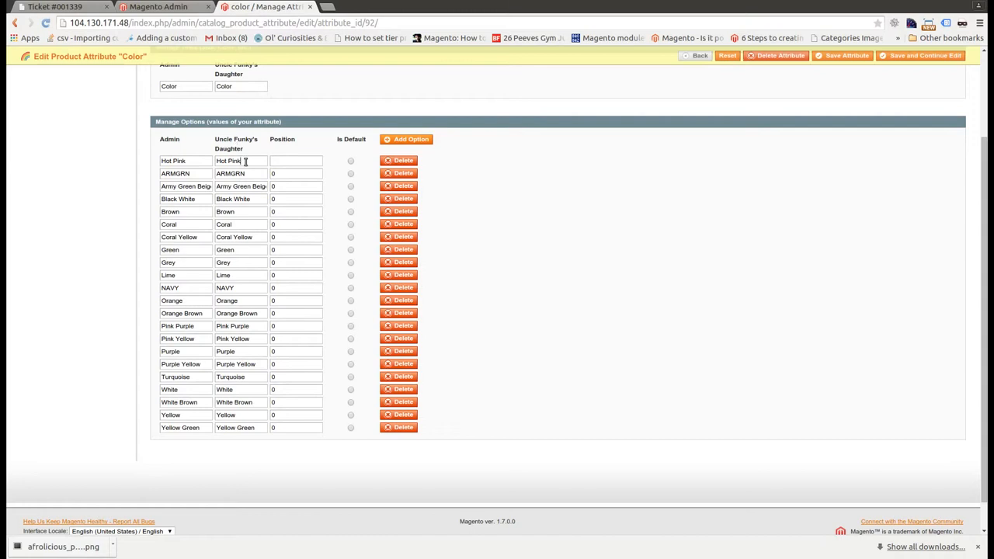
{"action": "scroll", "coordinate": [272, 160], "scroll_direction": "up", "scroll_amount": 3}
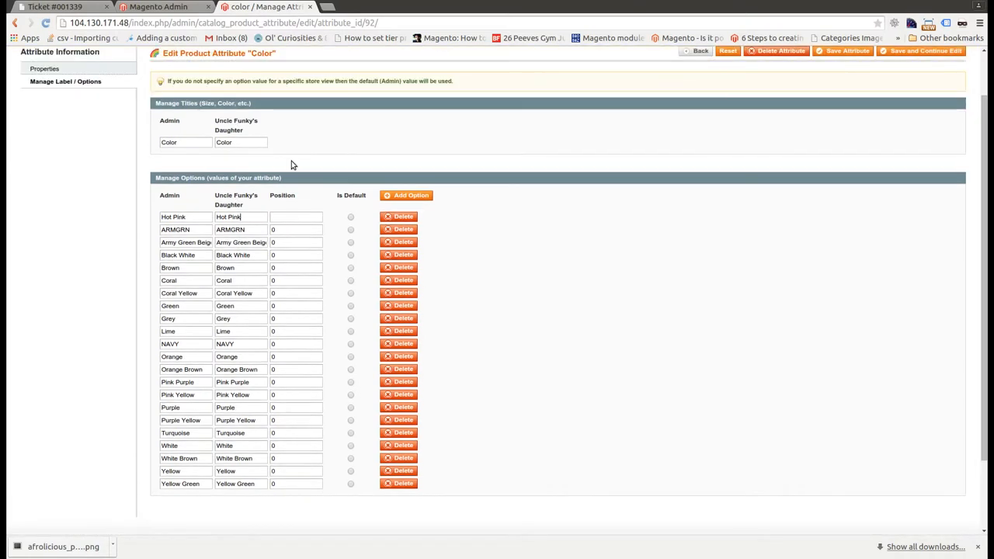
- Examine the Color attribute's properties: scope, catalog input type, Apply To product types and use for creating configurable products
{"action": "mouse_move", "coordinate": [119, 62]}
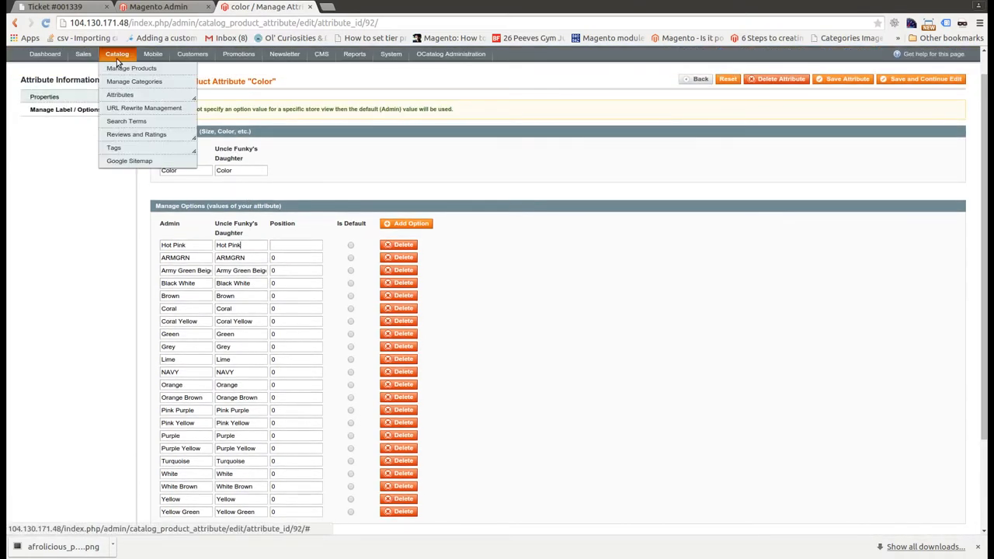
{"action": "left_click", "coordinate": [74, 99]}
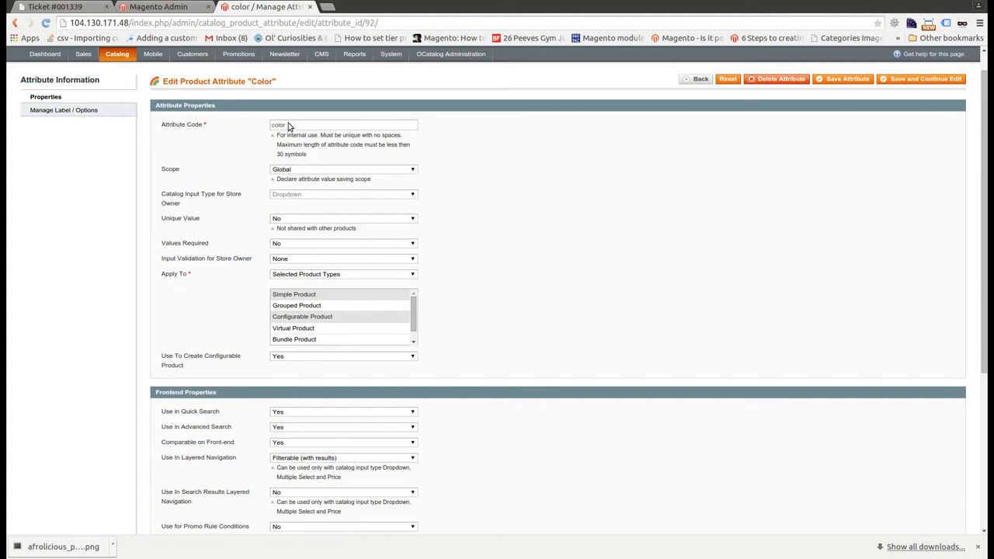
{"action": "left_click_drag", "start_coordinate": [161, 174], "coordinate": [187, 174]}
{"action": "left_click_drag", "start_coordinate": [162, 275], "coordinate": [191, 278]}
{"action": "left_click_drag", "start_coordinate": [162, 359], "coordinate": [186, 370]}
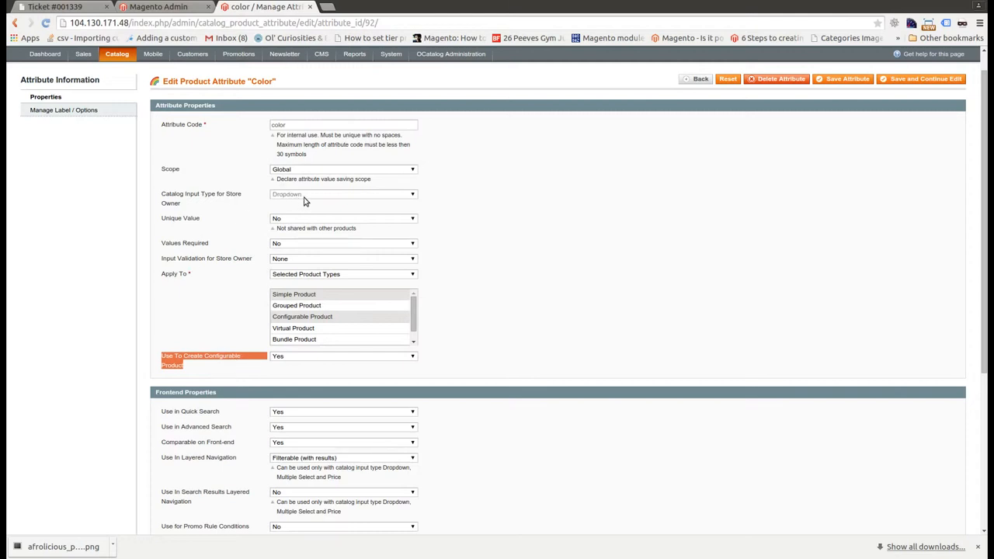
{"action": "left_click_drag", "start_coordinate": [241, 195], "coordinate": [286, 196]}
{"action": "left_click", "coordinate": [160, 195]}
{"action": "left_click", "coordinate": [161, 194]}
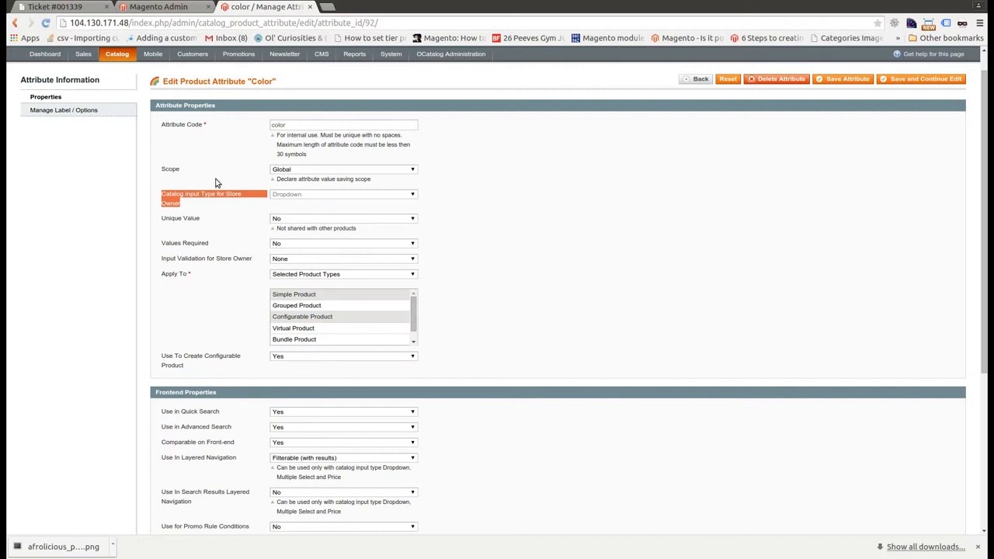
{"action": "left_click_drag", "start_coordinate": [158, 179], "coordinate": [190, 175]}
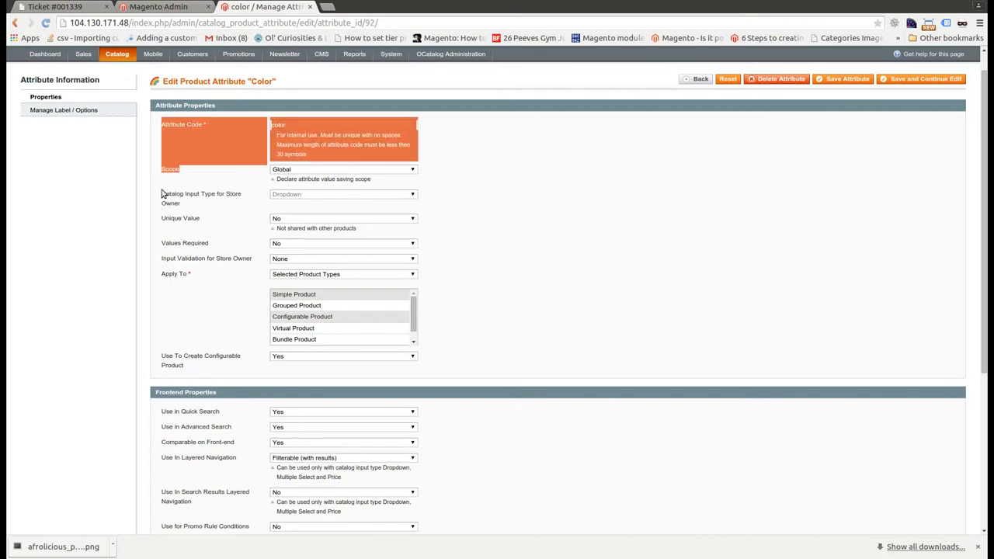
{"action": "triple_click", "coordinate": [163, 194]}
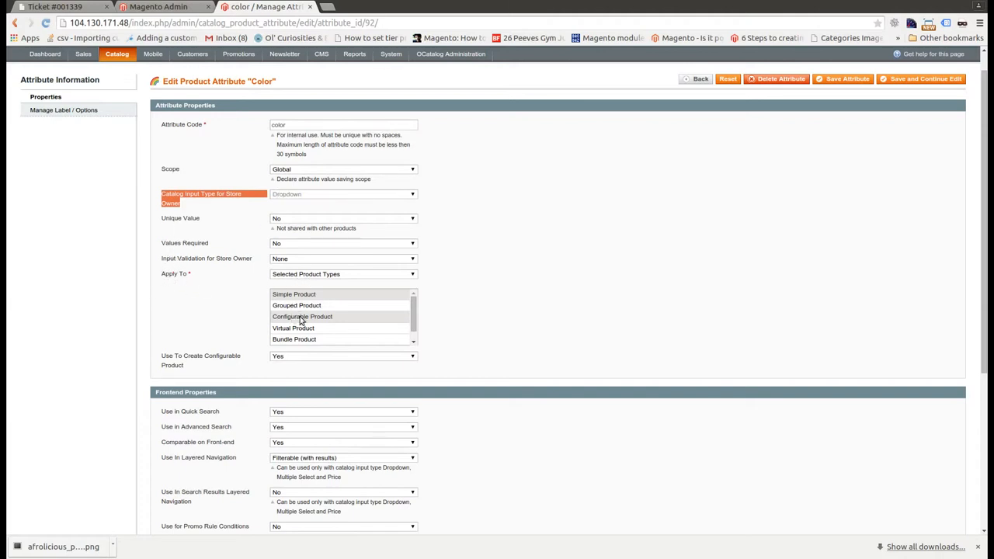
{"action": "triple_click", "coordinate": [162, 359]}
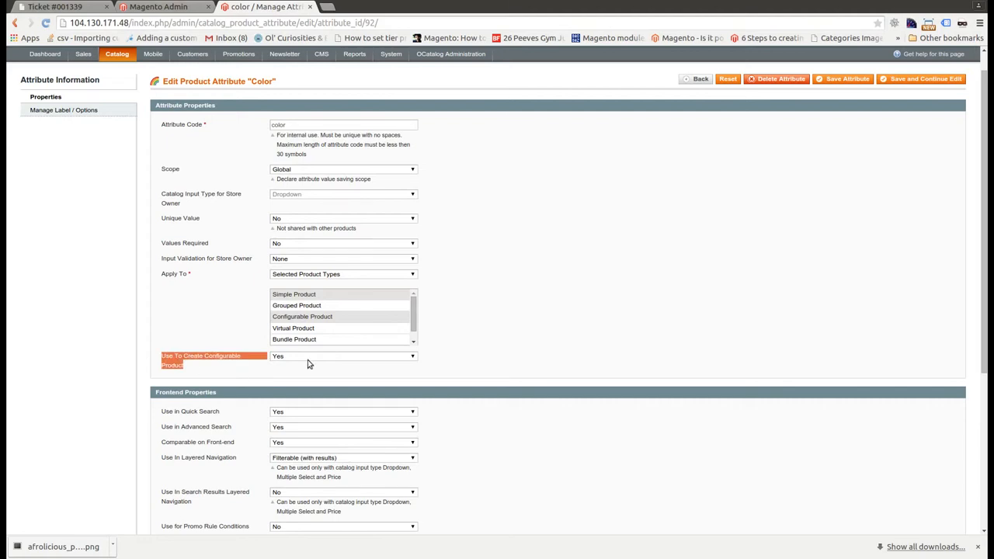
- Examine the Color attribute's frontend properties, including search, comparison, layered navigation and product listing settings
{"action": "scroll", "coordinate": [368, 400], "scroll_direction": "down", "scroll_amount": 3}
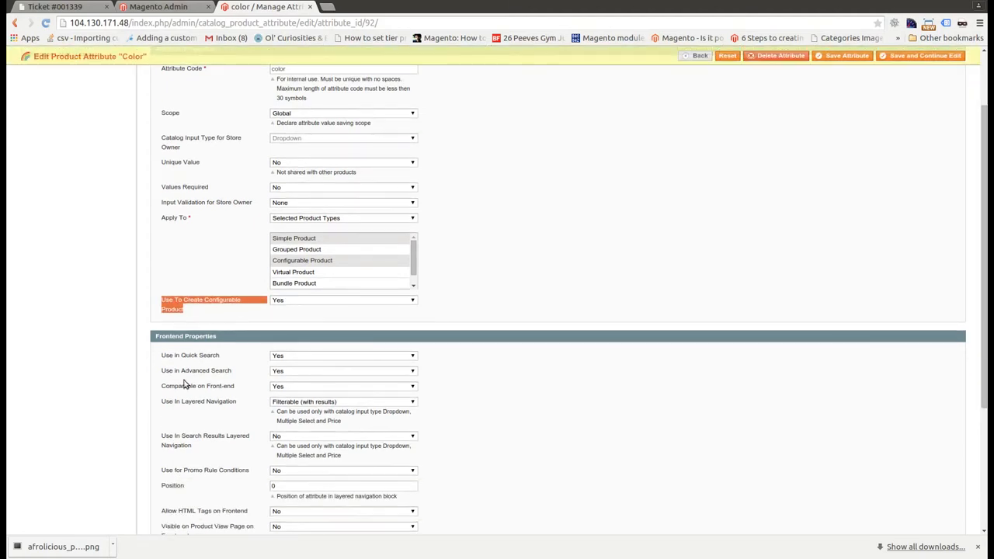
{"action": "scroll", "coordinate": [198, 373], "scroll_direction": "down", "scroll_amount": 2}
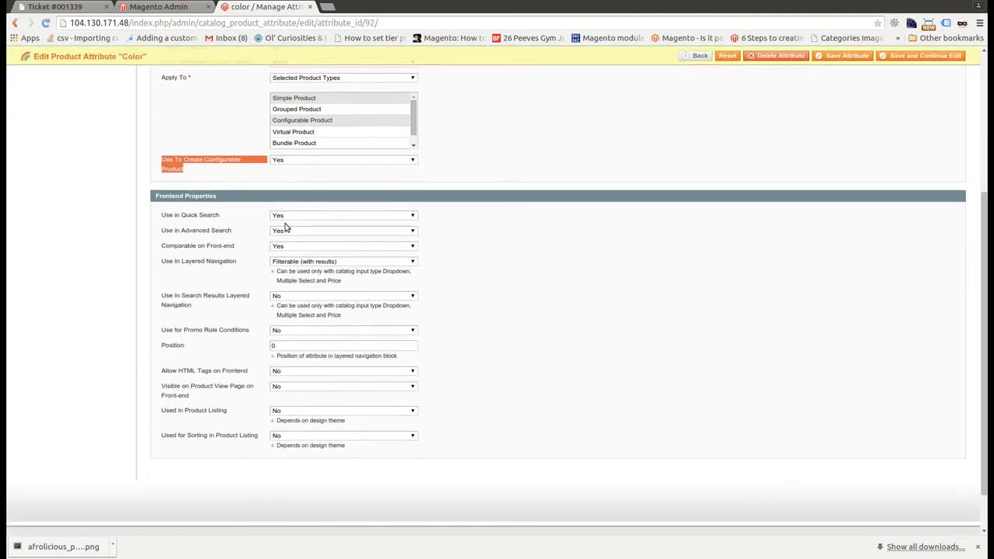
{"action": "scroll", "coordinate": [984, 289], "scroll_direction": "down", "scroll_amount": 1}
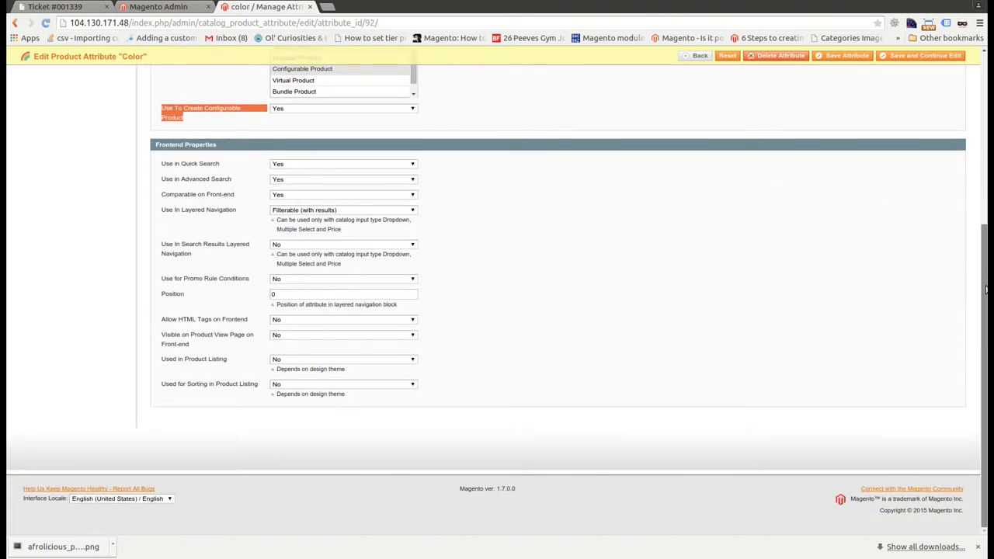
{"action": "mouse_move", "coordinate": [985, 286]}
{"action": "left_mouse_down"}
{"action": "mouse_move", "coordinate": [986, 250]}
{"action": "mouse_move", "coordinate": [985, 275]}
{"action": "left_mouse_up"}
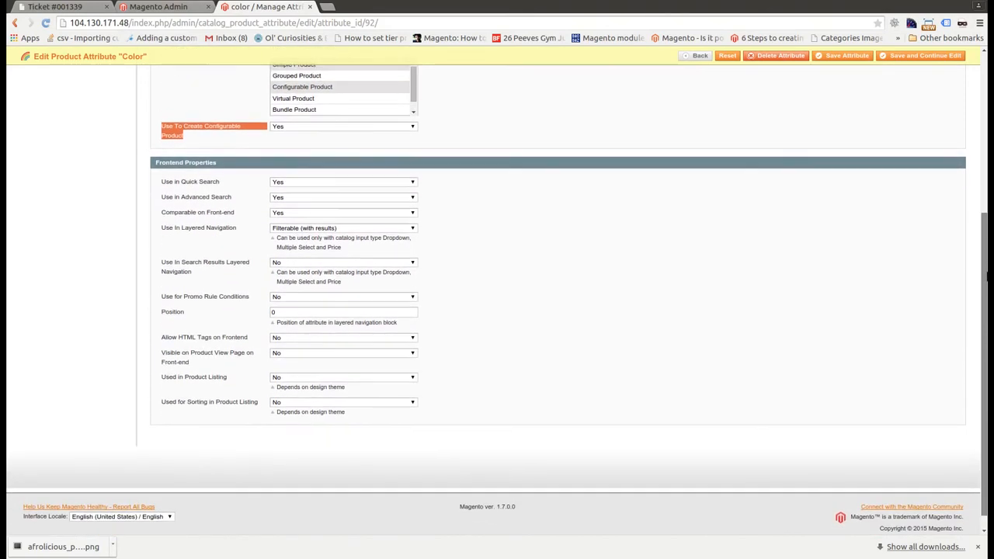
{"action": "scroll", "coordinate": [223, 199], "scroll_direction": "up", "scroll_amount": 3}
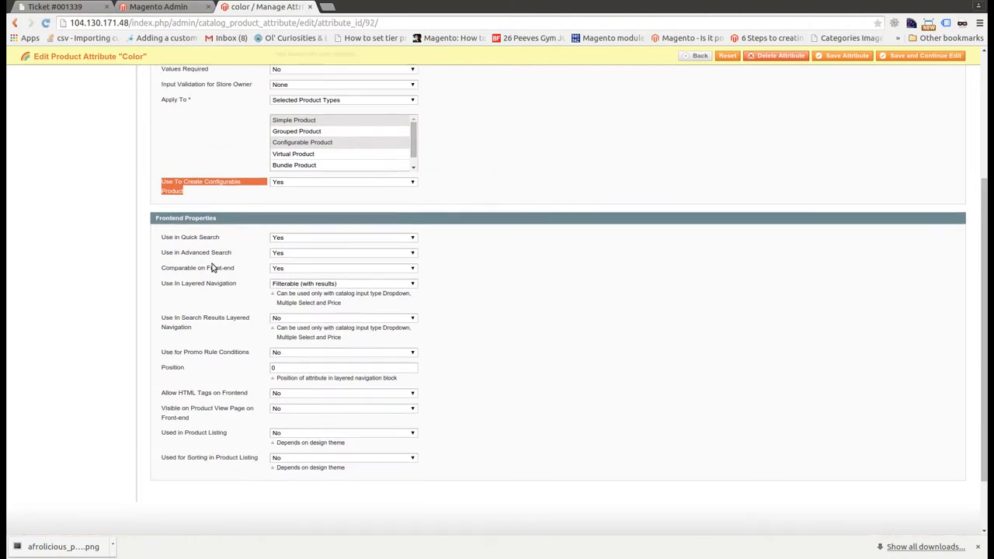
{"action": "scroll", "coordinate": [208, 313], "scroll_direction": "up", "scroll_amount": 3}
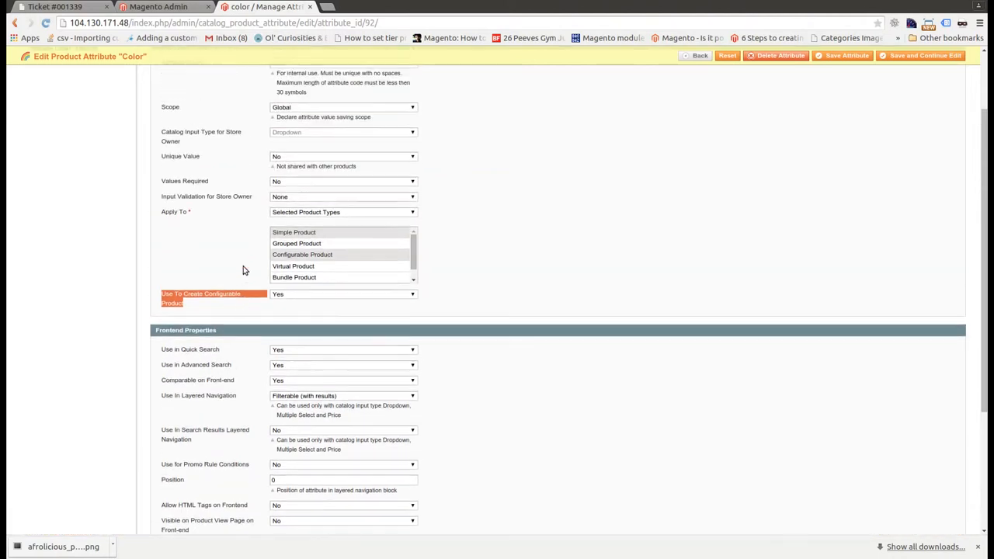
{"action": "scroll", "coordinate": [104, 121], "scroll_direction": "up", "scroll_amount": 1}
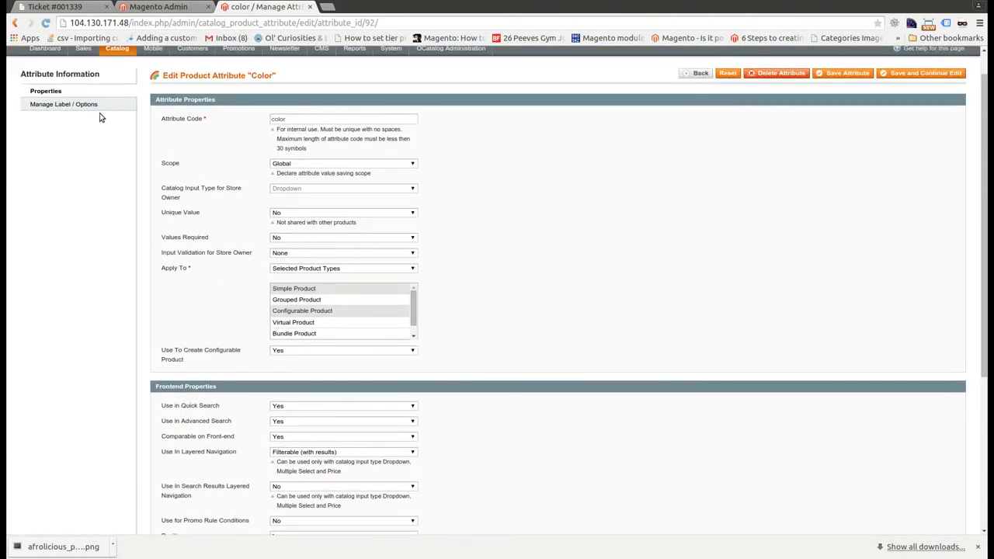
- Check the Color attribute's option values again and return to the attribute list without saving
{"action": "left_click", "coordinate": [96, 105]}
{"action": "scroll", "coordinate": [109, 111], "scroll_direction": "up", "scroll_amount": 1}
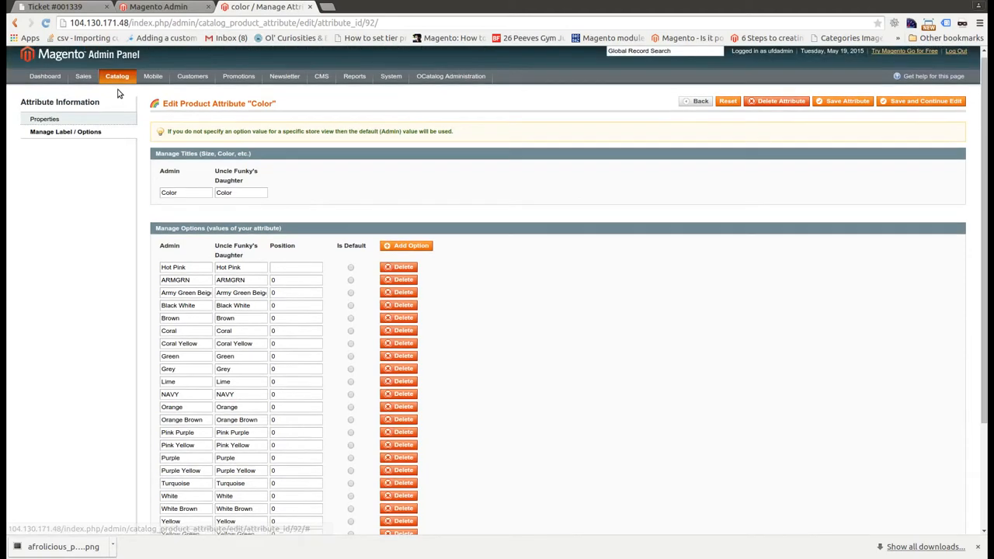
{"action": "mouse_move", "coordinate": [118, 76]}
{"action": "mouse_move", "coordinate": [135, 125]}
{"action": "left_click", "coordinate": [191, 128]}
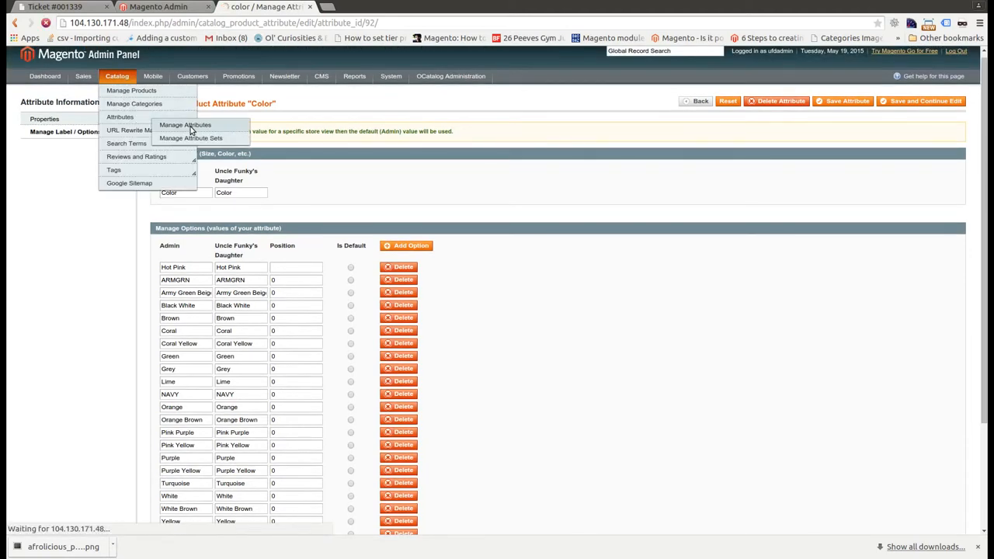
- Open the Size attribute from the attribute list and examine its properties and option values
{"action": "scroll", "coordinate": [137, 390], "scroll_direction": "down", "scroll_amount": 3}
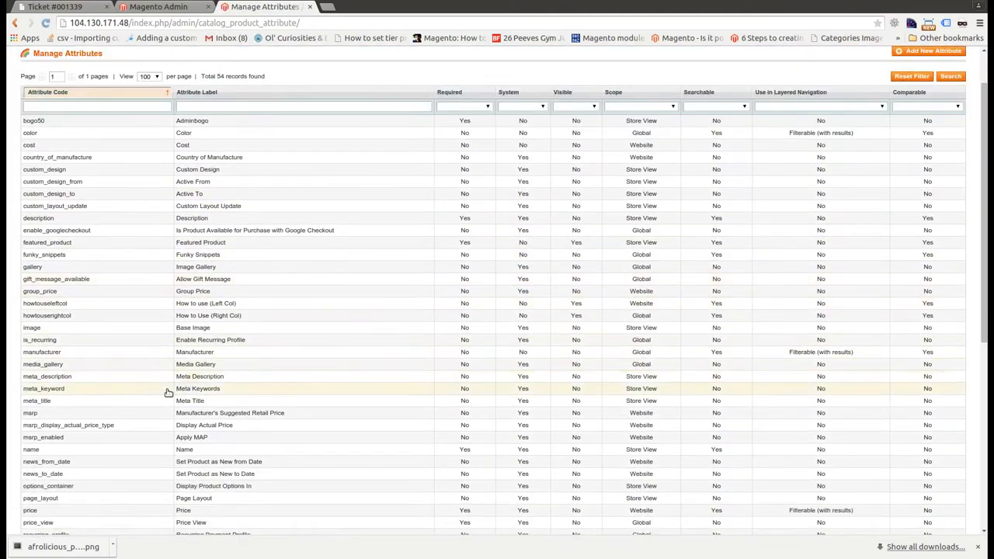
{"action": "scroll", "coordinate": [145, 459], "scroll_direction": "down", "scroll_amount": 2}
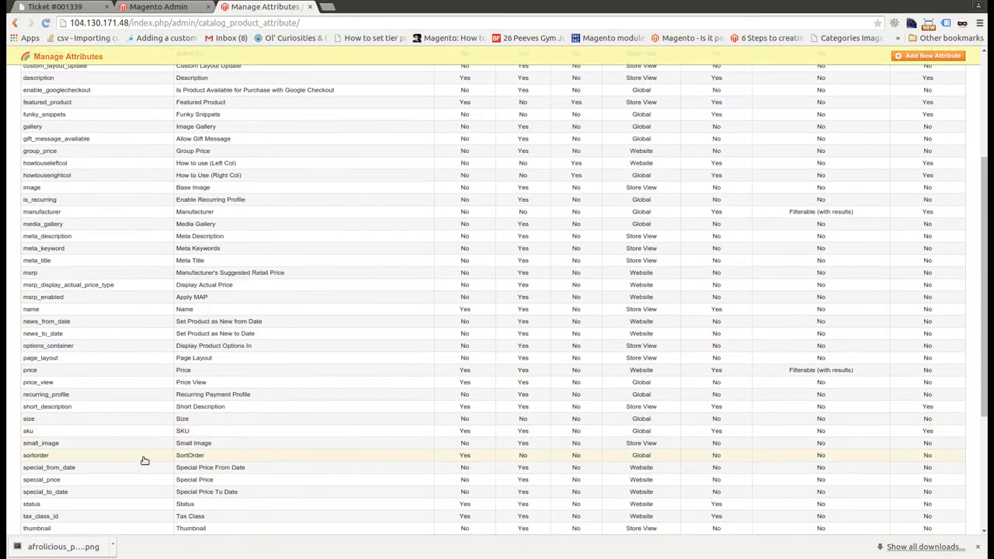
{"action": "left_click", "coordinate": [114, 420]}
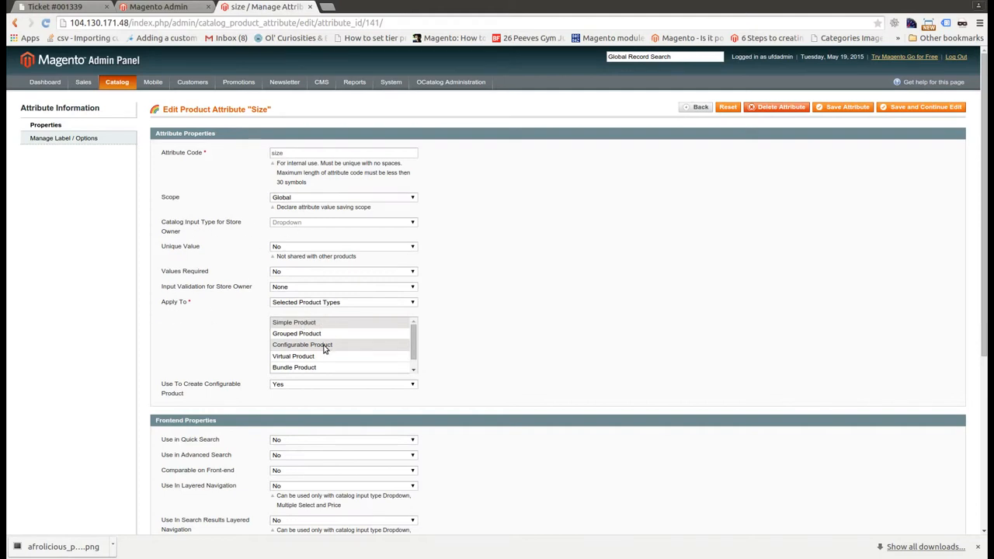
{"action": "left_click", "coordinate": [61, 143]}
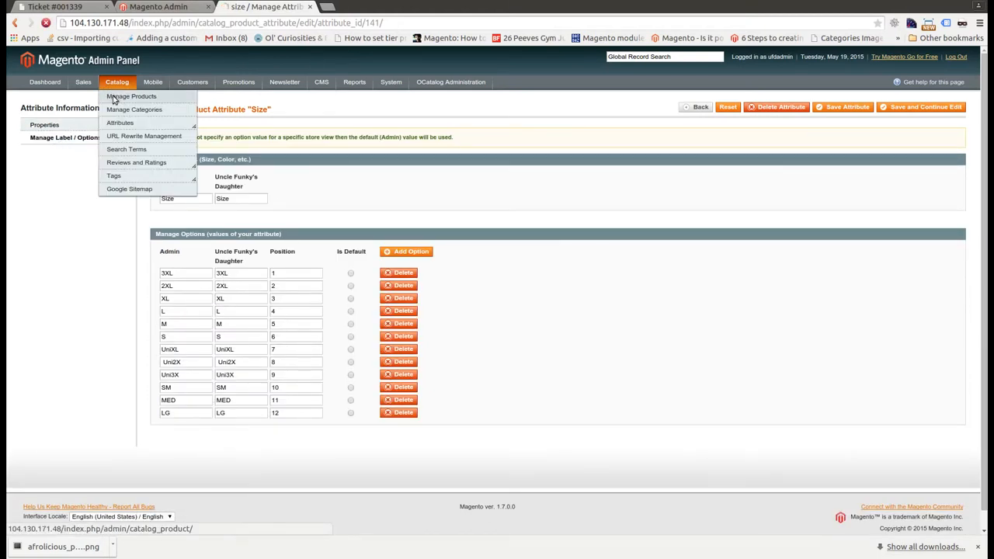
- Open the Uf attribute set and examine which attributes are assigned to its groups
{"action": "left_click", "coordinate": [114, 99]}
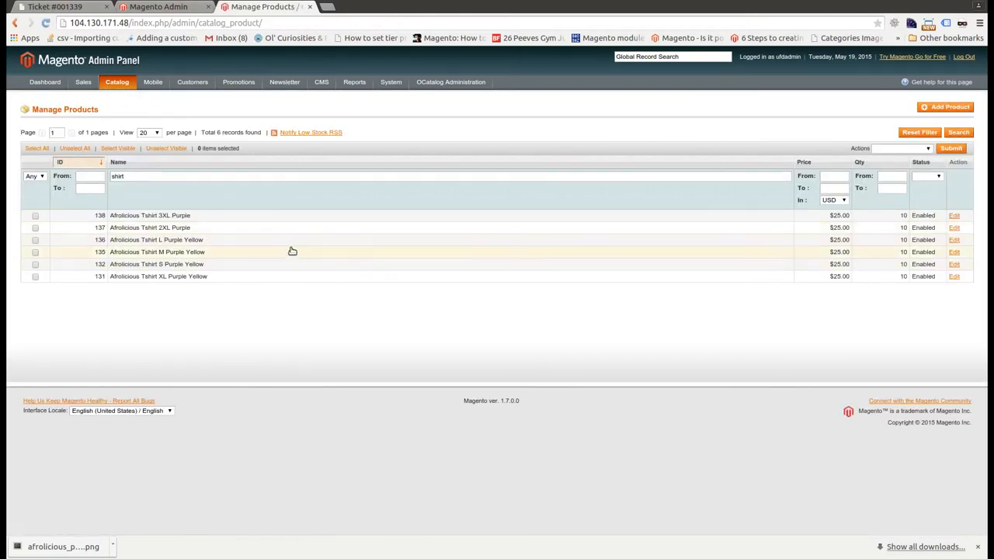
{"action": "mouse_move", "coordinate": [116, 82]}
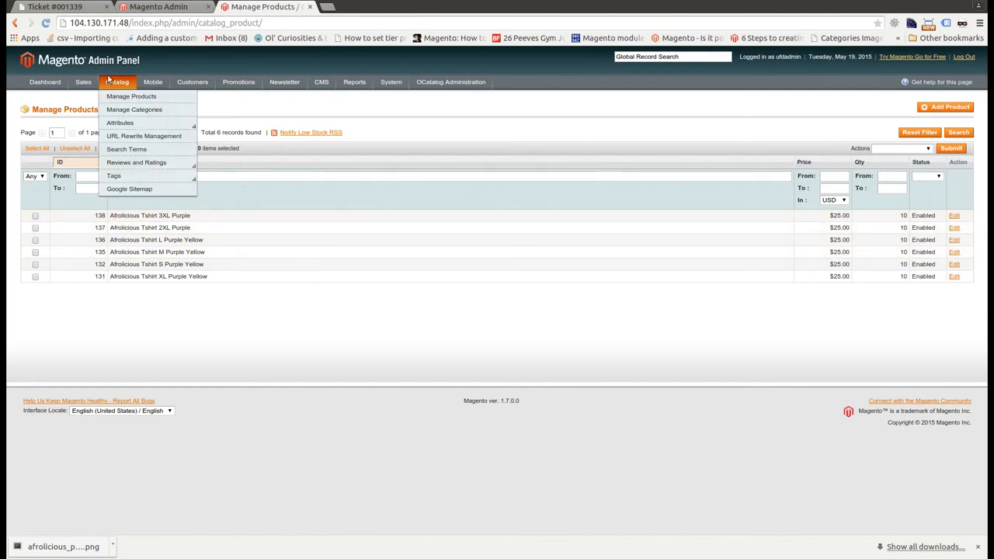
{"action": "mouse_move", "coordinate": [129, 121]}
{"action": "left_click", "coordinate": [191, 143]}
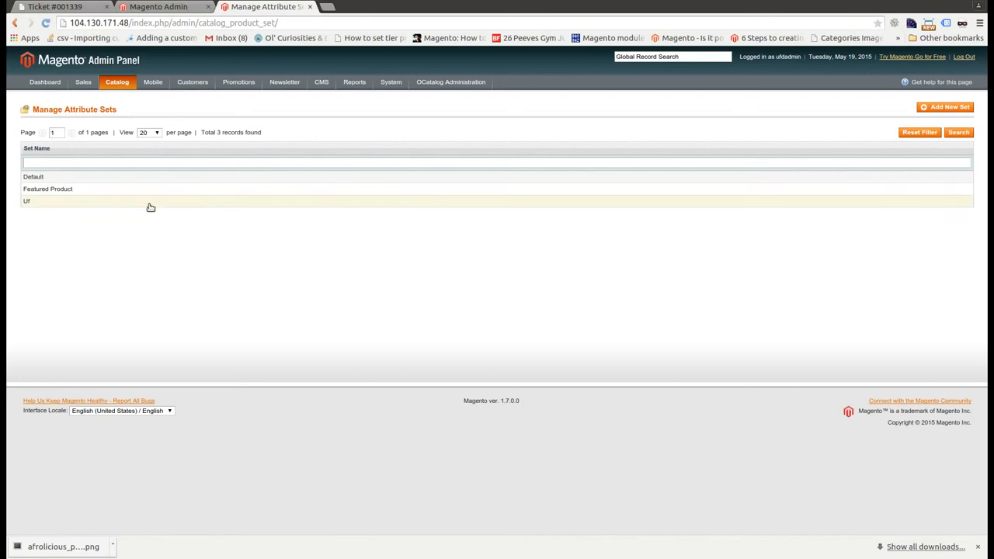
{"action": "left_click", "coordinate": [58, 204]}
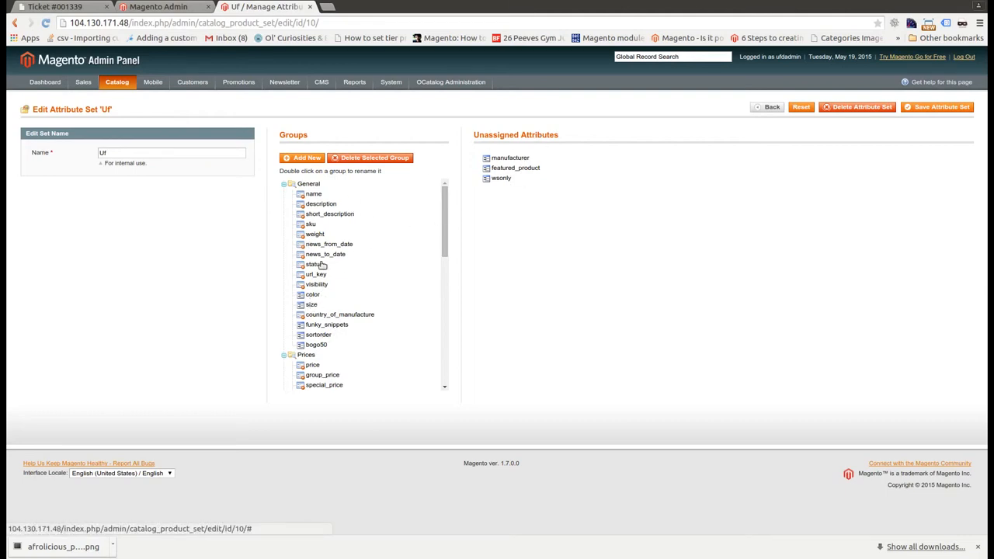
- Open the Afrolicious Tshirt L Purple Yellow product, examine its Color and Size values, and return to the product list
{"action": "left_click", "coordinate": [118, 99]}
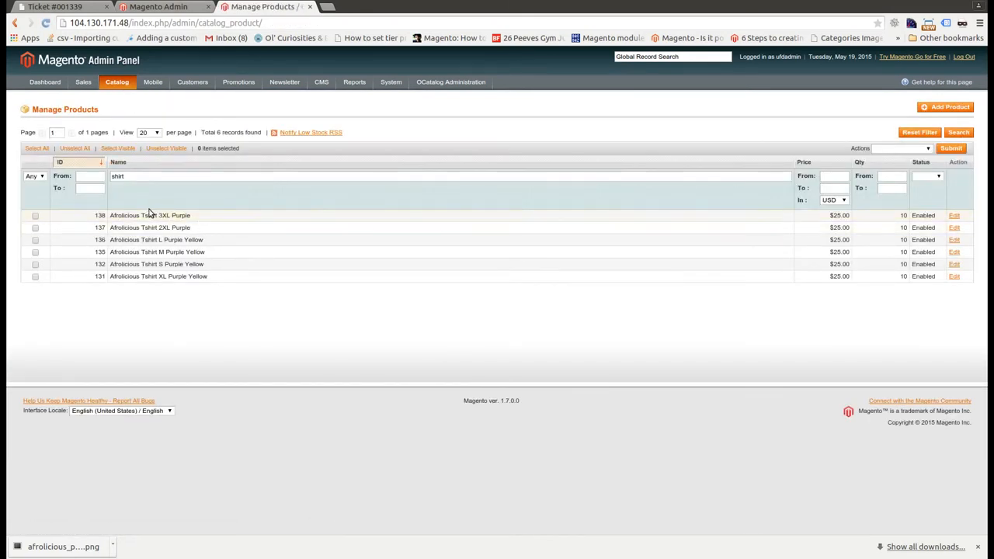
{"action": "left_click", "coordinate": [155, 241]}
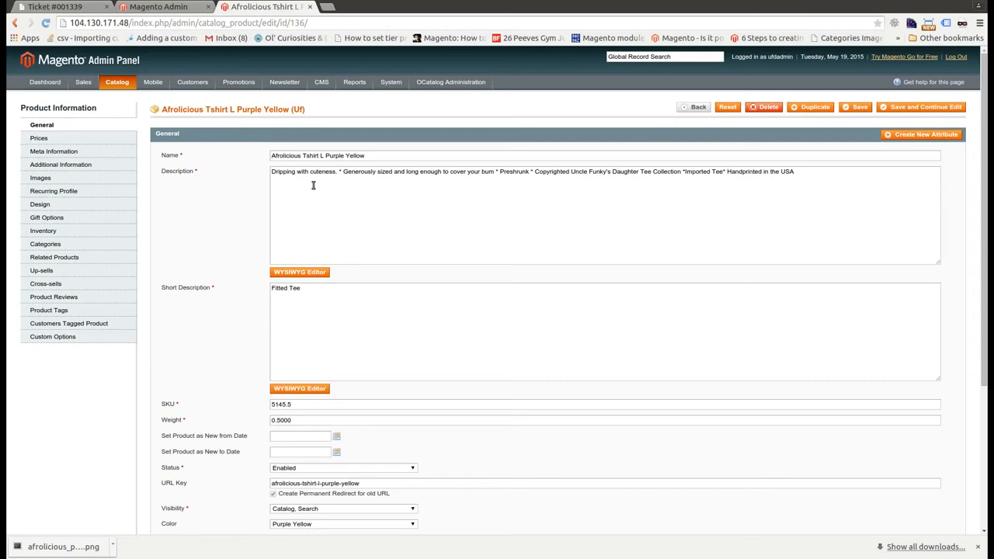
{"action": "left_click_drag", "start_coordinate": [983, 229], "coordinate": [984, 267]}
{"action": "left_click", "coordinate": [302, 159]}
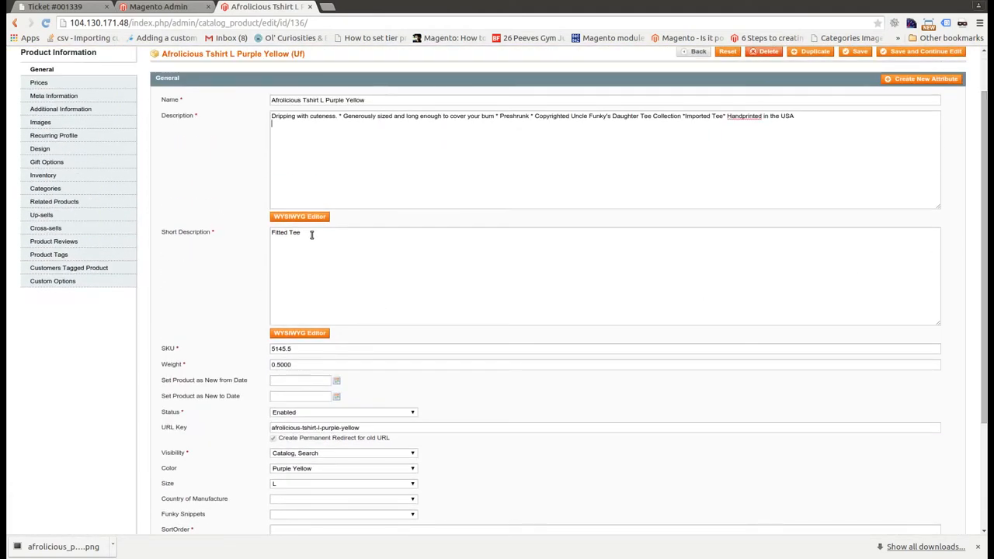
{"action": "left_click_drag", "start_coordinate": [983, 154], "coordinate": [984, 160]}
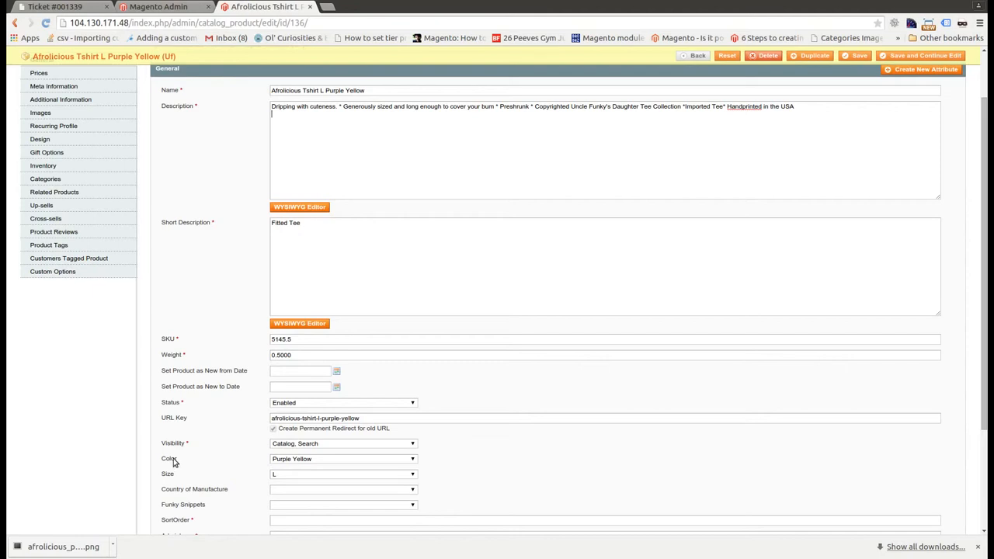
{"action": "left_click", "coordinate": [302, 459]}
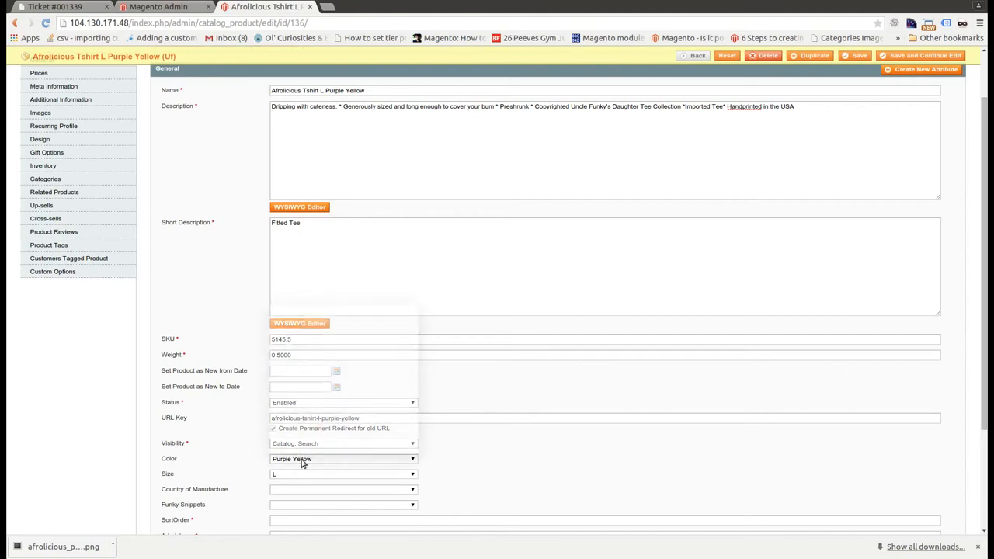
{"action": "left_click", "coordinate": [302, 463]}
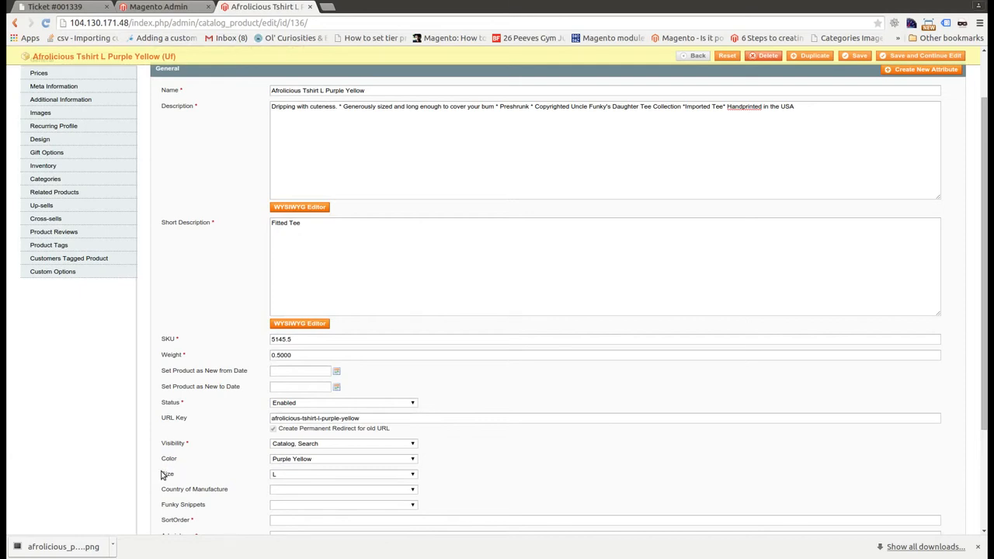
{"action": "left_click_drag", "start_coordinate": [162, 472], "coordinate": [272, 462]}
{"action": "left_click", "coordinate": [166, 473]}
{"action": "scroll", "coordinate": [273, 448], "scroll_direction": "up", "scroll_amount": 1}
{"action": "left_click", "coordinate": [687, 72]}
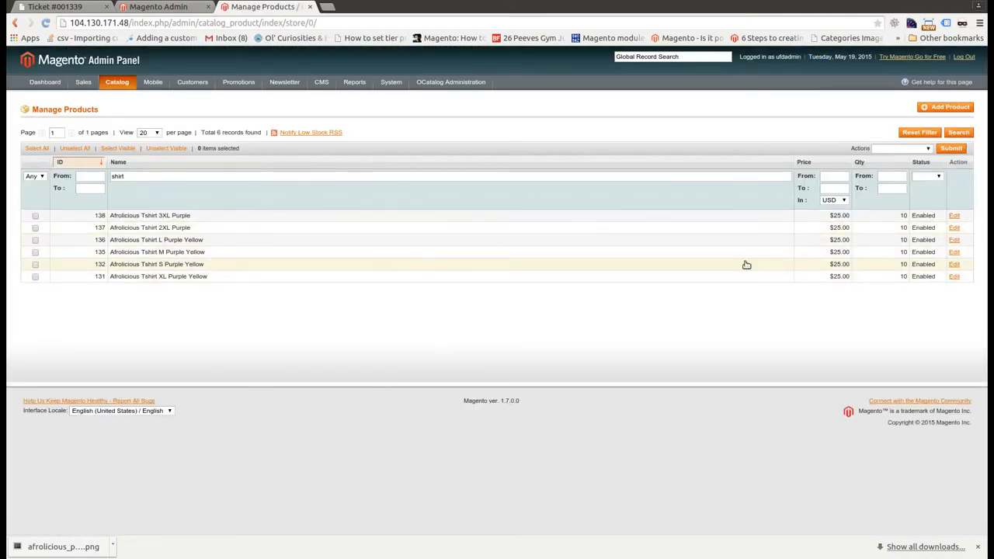
- Start a new product with the Uf attribute set and the Configurable Product type
{"action": "left_click", "coordinate": [928, 109]}
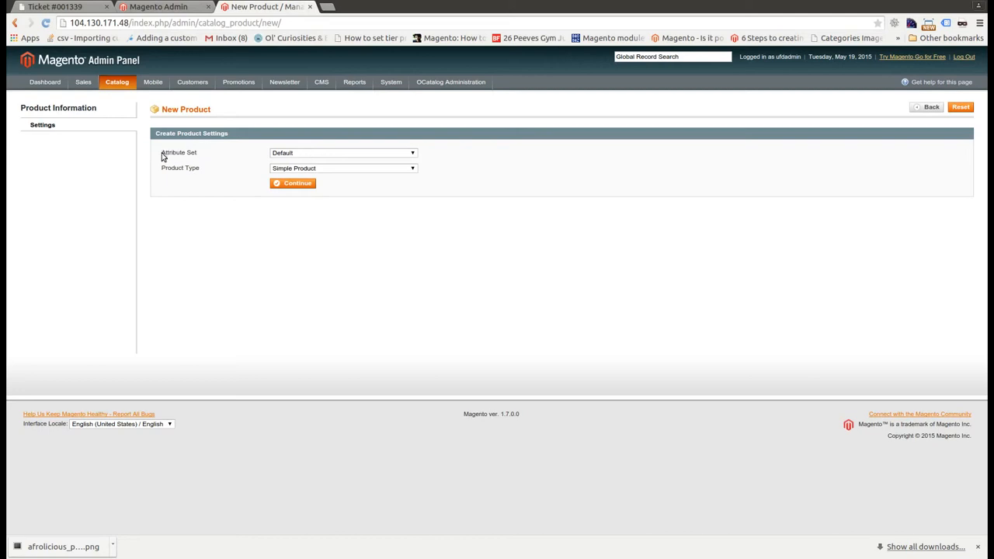
{"action": "left_click_drag", "start_coordinate": [162, 153], "coordinate": [194, 154]}
{"action": "left_click", "coordinate": [264, 154]}
{"action": "left_click", "coordinate": [294, 156]}
{"action": "left_click", "coordinate": [295, 169]}
{"action": "left_click", "coordinate": [285, 169]}
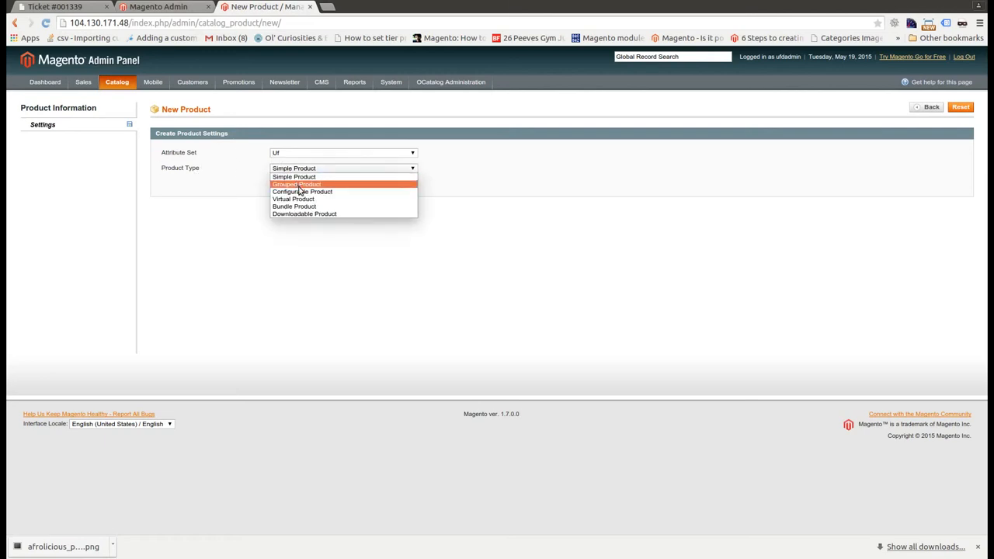
{"action": "left_click", "coordinate": [300, 191]}
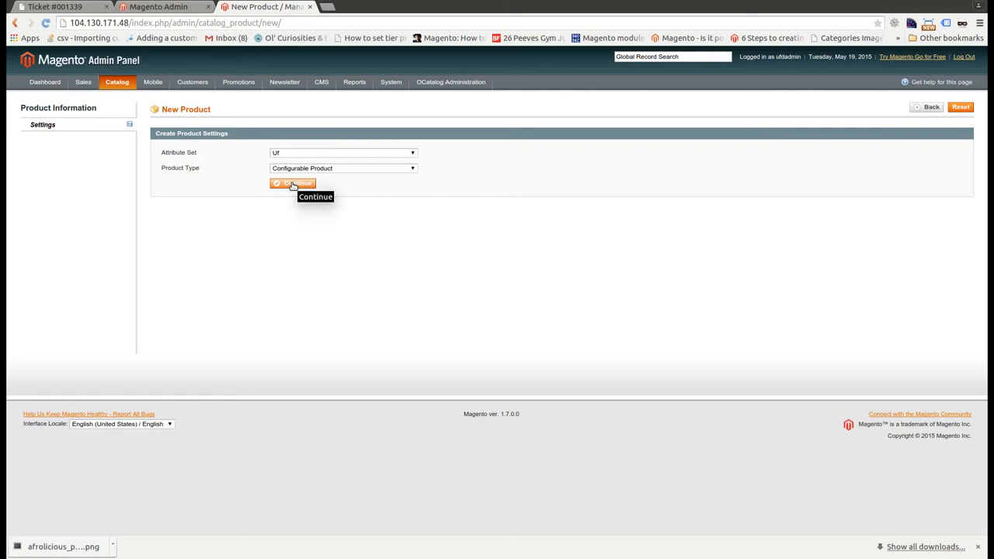
{"action": "left_click", "coordinate": [292, 184]}
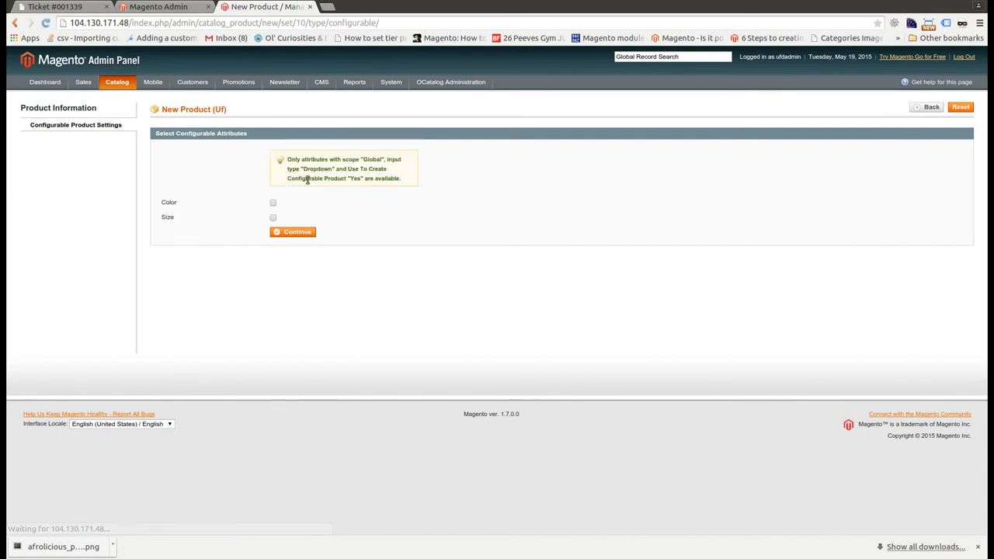
- Load the product list in the other Magento browser tab and return to the new product's configurable attributes
{"action": "left_click", "coordinate": [168, 10]}
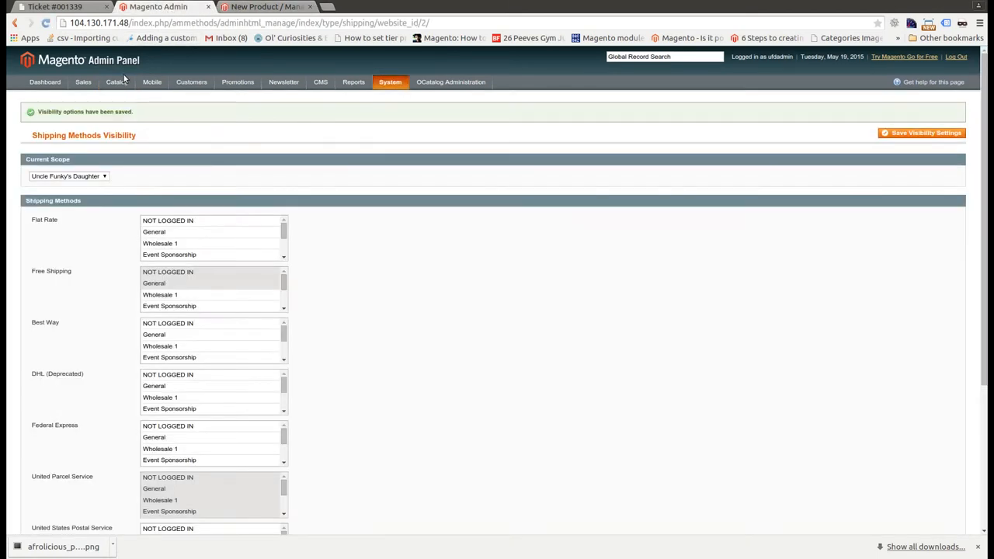
{"action": "left_click", "coordinate": [118, 96]}
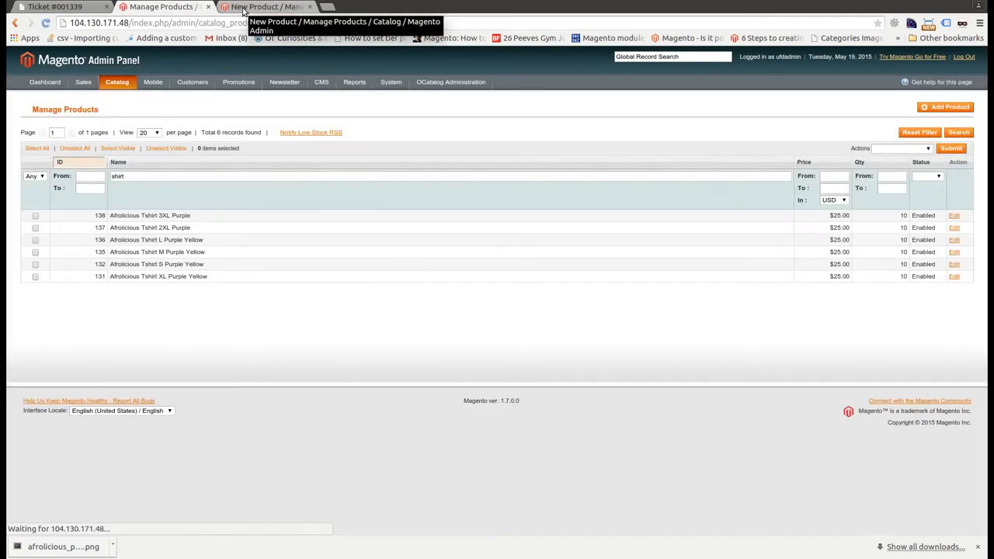
{"action": "left_click", "coordinate": [243, 9]}
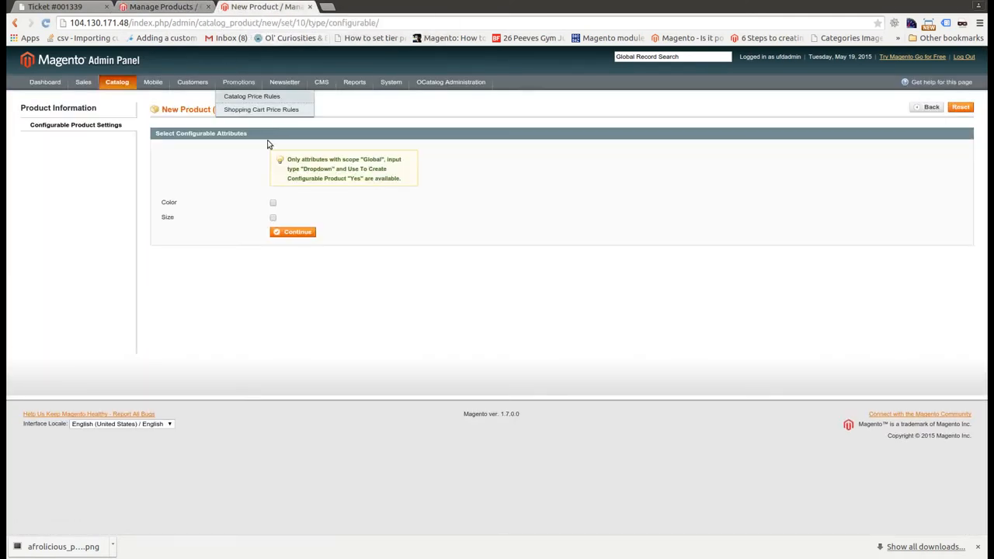
{"action": "left_click", "coordinate": [166, 10]}
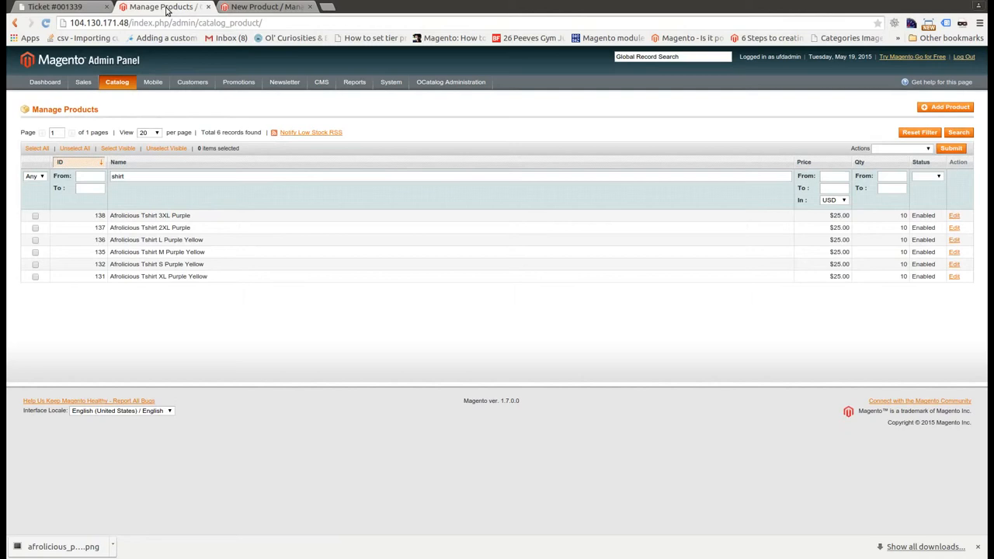
{"action": "left_click", "coordinate": [232, 9]}
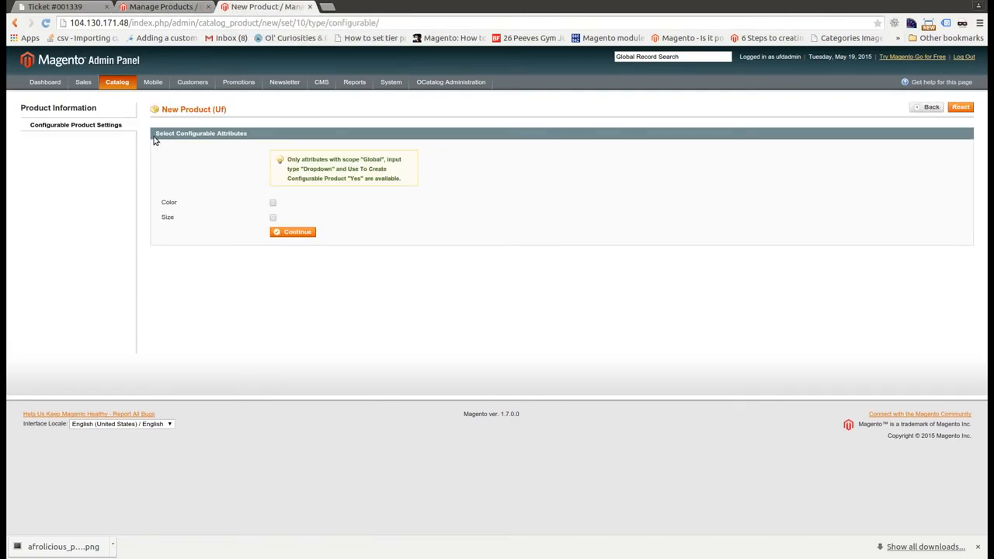
- Choose Color and Size as the new product's configurable attributes and continue to its product information form
{"action": "left_click_drag", "start_coordinate": [154, 140], "coordinate": [251, 135]}
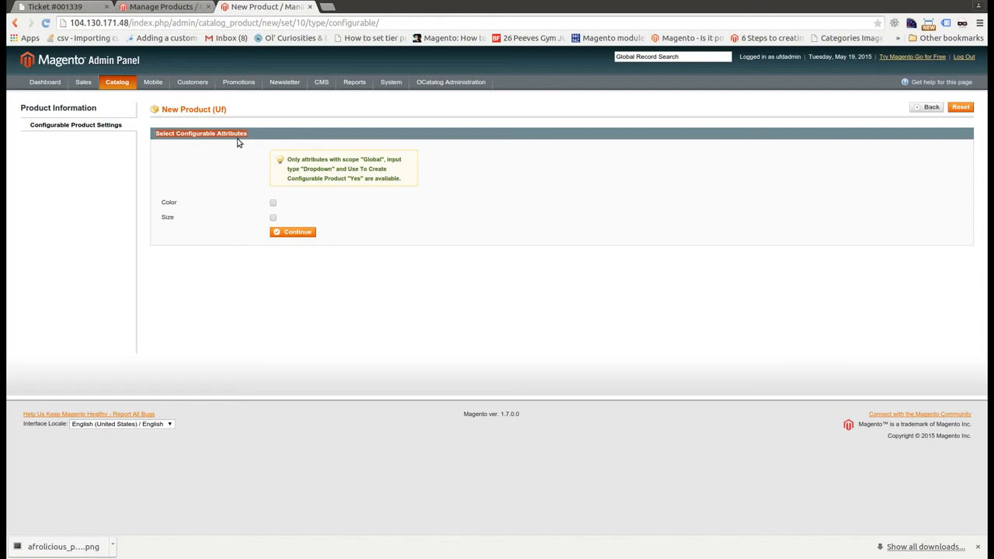
{"action": "left_click", "coordinate": [173, 214]}
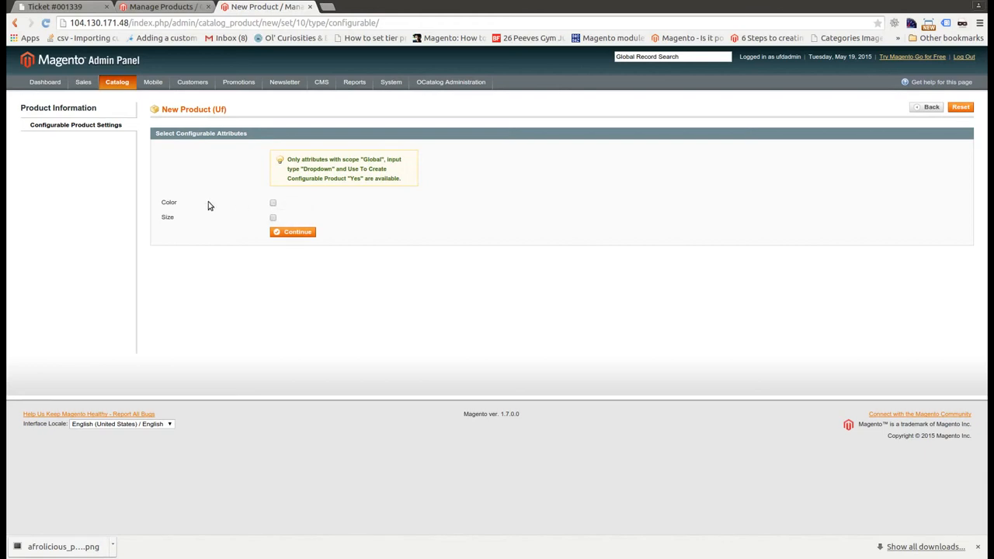
{"action": "left_click", "coordinate": [273, 203]}
{"action": "left_click", "coordinate": [294, 233]}
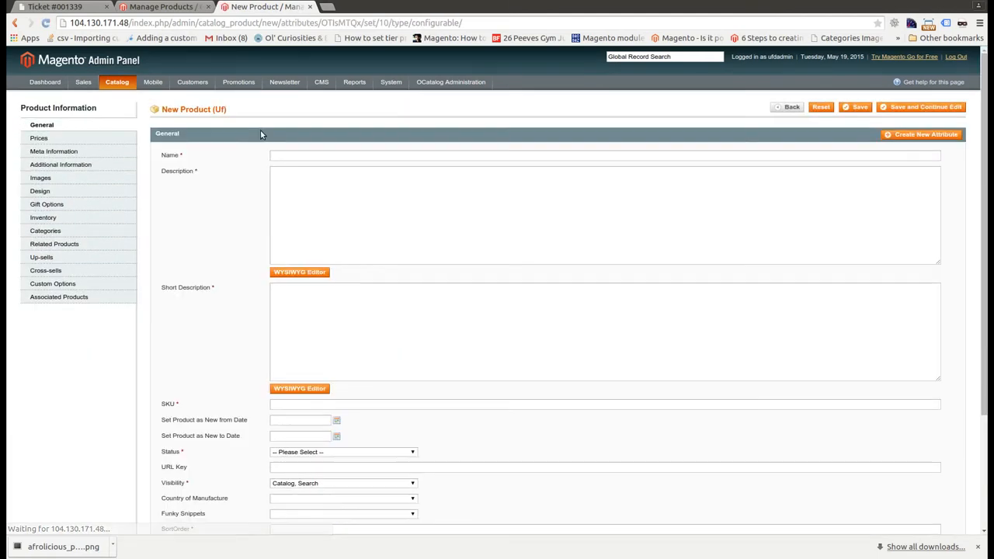
- Copy the name of the Afrolicious Tshirt L Purple Yellow product into the new product, shortening it to "Afrolicious Tshirt"
{"action": "left_click", "coordinate": [177, 7]}
{"action": "left_click", "coordinate": [249, 7]}
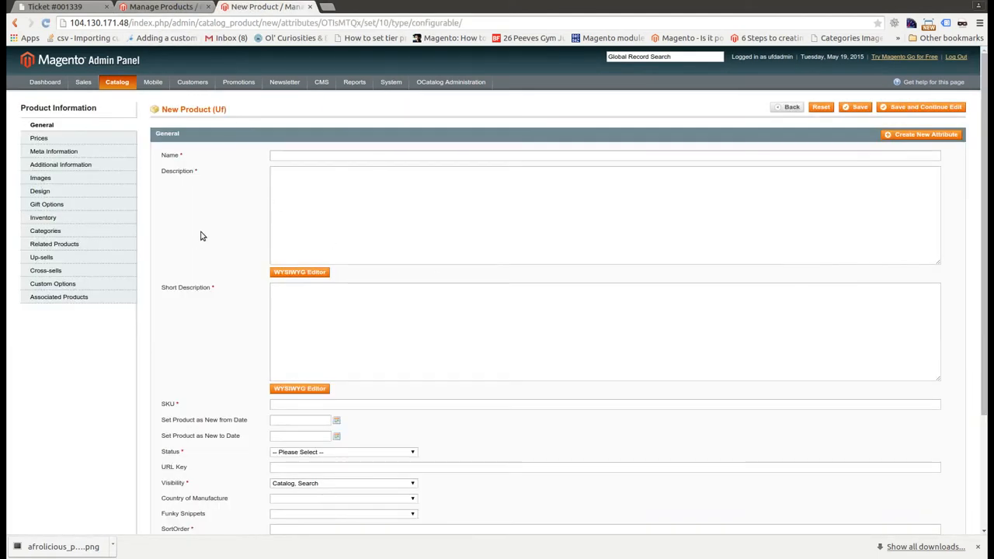
{"action": "left_click", "coordinate": [142, 8]}
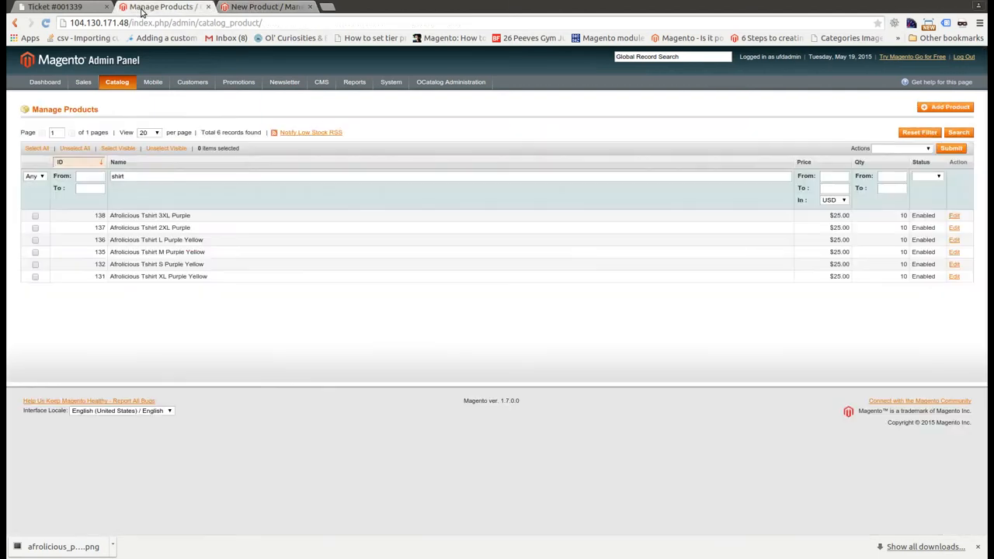
{"action": "left_click", "coordinate": [151, 240]}
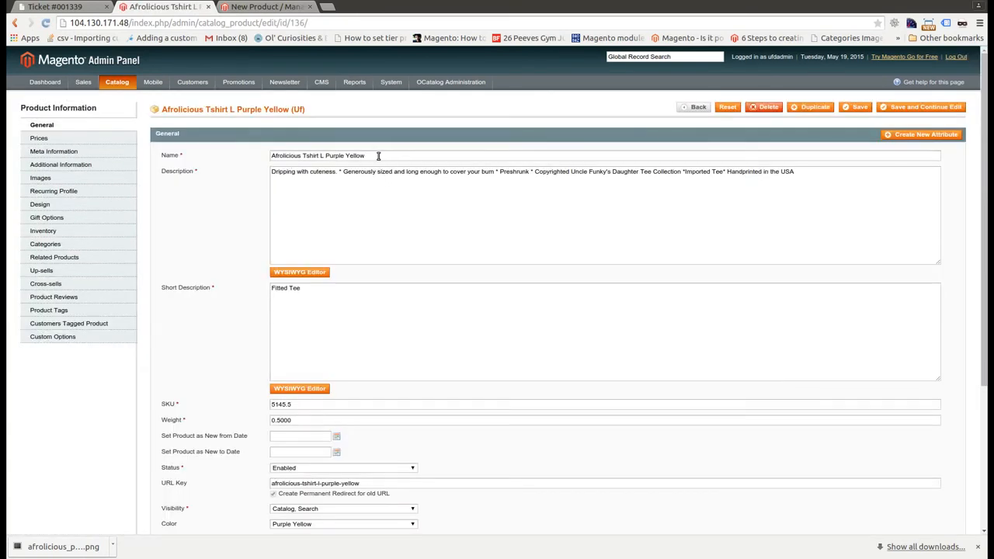
{"action": "left_click_drag", "start_coordinate": [378, 155], "coordinate": [283, 147]}
{"action": "key", "text": "ctrl+c"}
{"action": "left_click", "coordinate": [264, 7]}
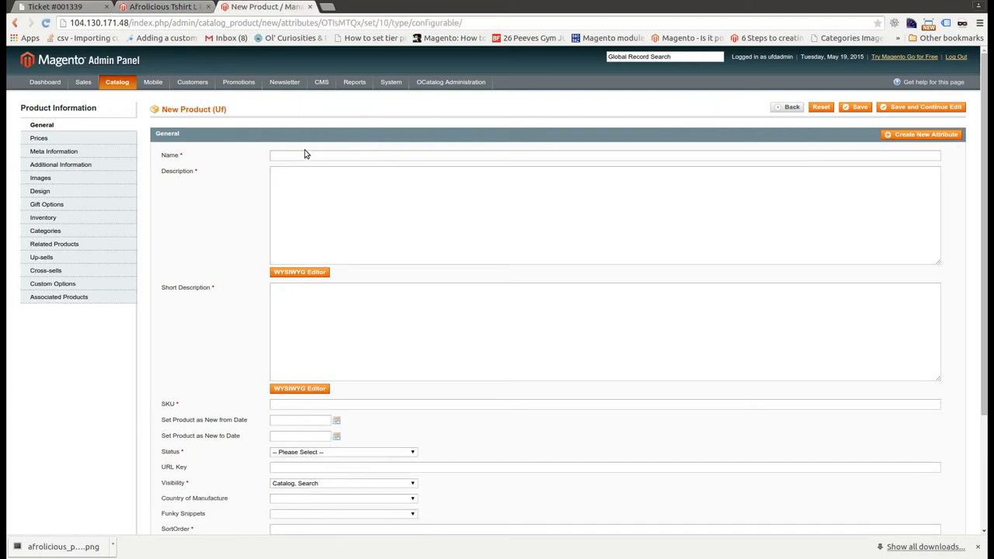
{"action": "key", "text": "ctrl+v"}
{"action": "left_click_drag", "start_coordinate": [320, 155], "coordinate": [390, 162]}
{"action": "key", "text": "BackSpace"}
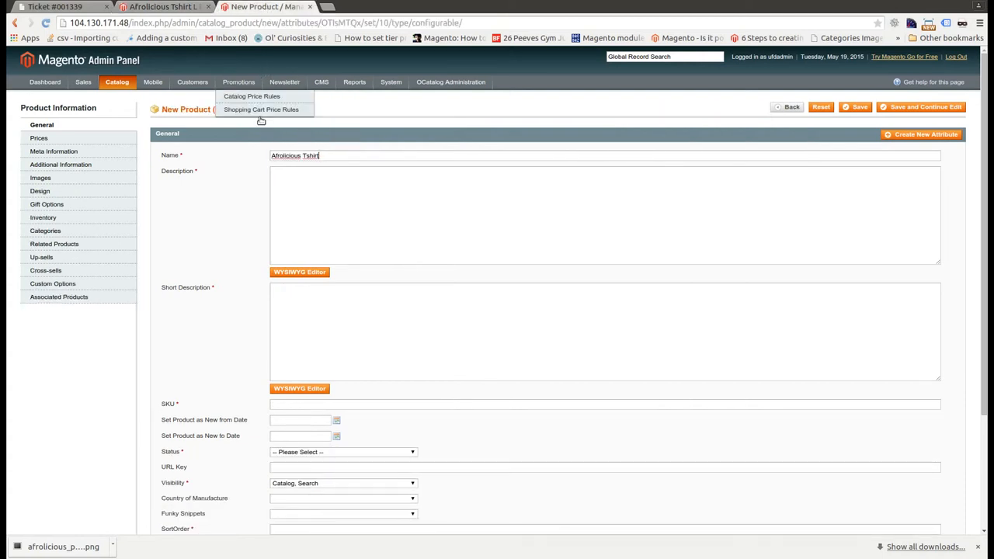
- Copy the full description of the Afrolicious Tshirt L Purple Yellow product into the new configurable product's description
{"action": "left_click", "coordinate": [163, 7]}
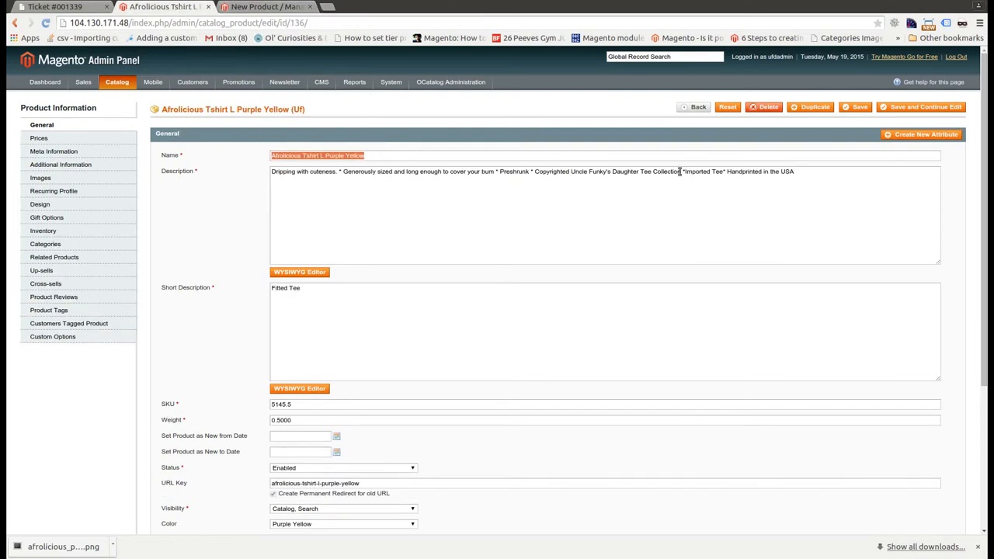
{"action": "left_click_drag", "start_coordinate": [810, 177], "coordinate": [258, 172]}
{"action": "key", "text": "ctrl+c"}
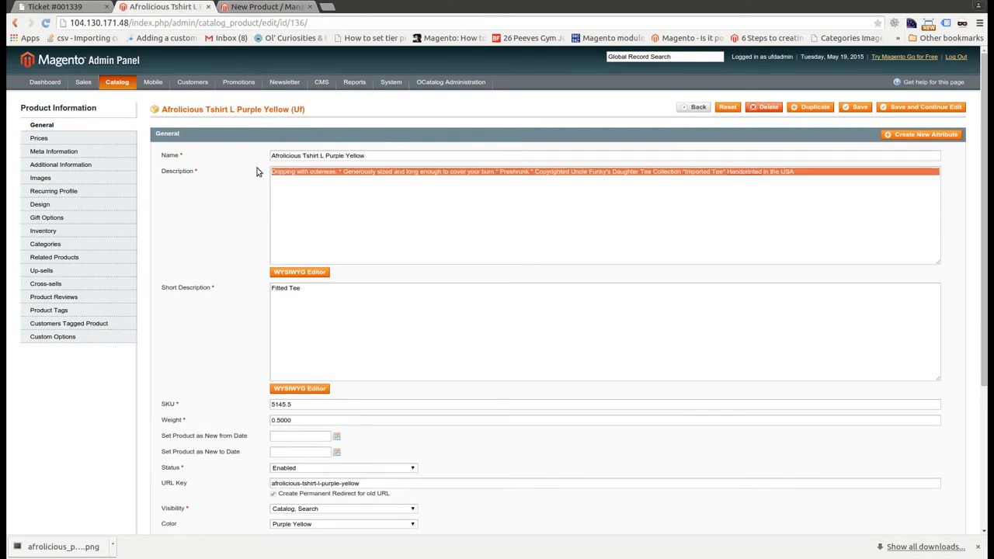
{"action": "left_click", "coordinate": [256, 6]}
{"action": "left_click", "coordinate": [317, 222]}
{"action": "key", "text": "ctrl+v"}
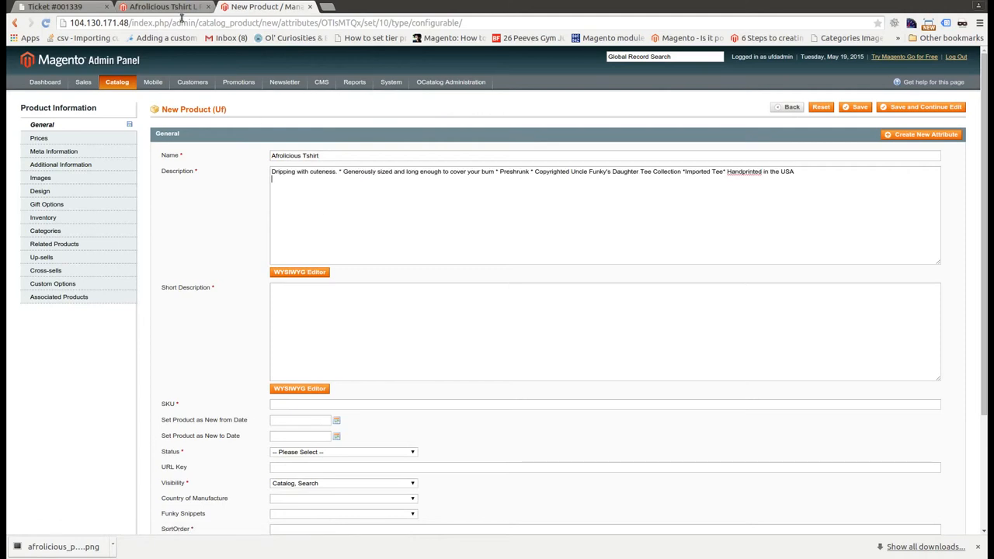
- Copy the short description of the Afrolicious Tshirt L Purple Yellow product into the new configurable product
{"action": "left_click", "coordinate": [177, 13]}
{"action": "left_click_drag", "start_coordinate": [323, 308], "coordinate": [271, 181]}
{"action": "key", "text": "ctrl+c"}
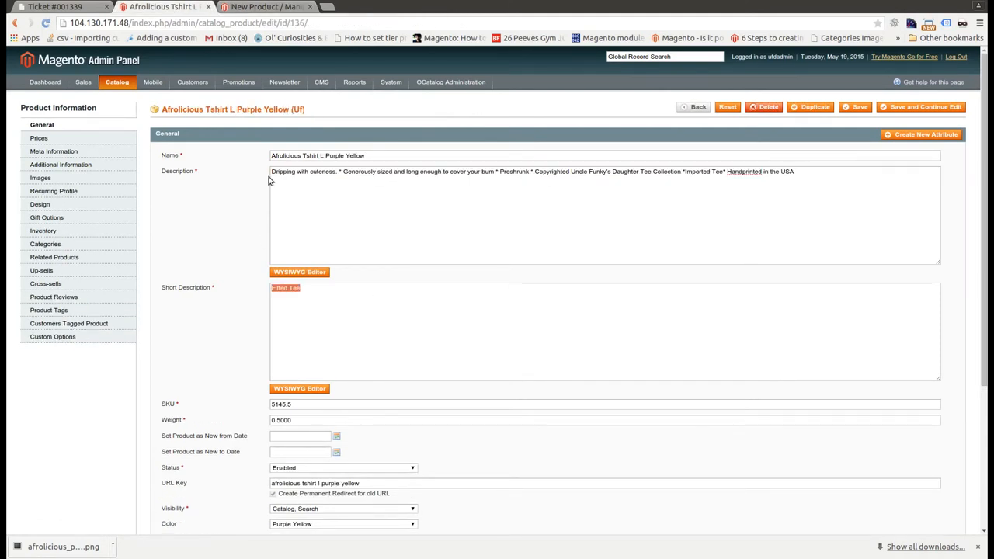
{"action": "left_click", "coordinate": [256, 8]}
{"action": "left_click", "coordinate": [349, 324]}
{"action": "key", "text": "ctrl+v"}
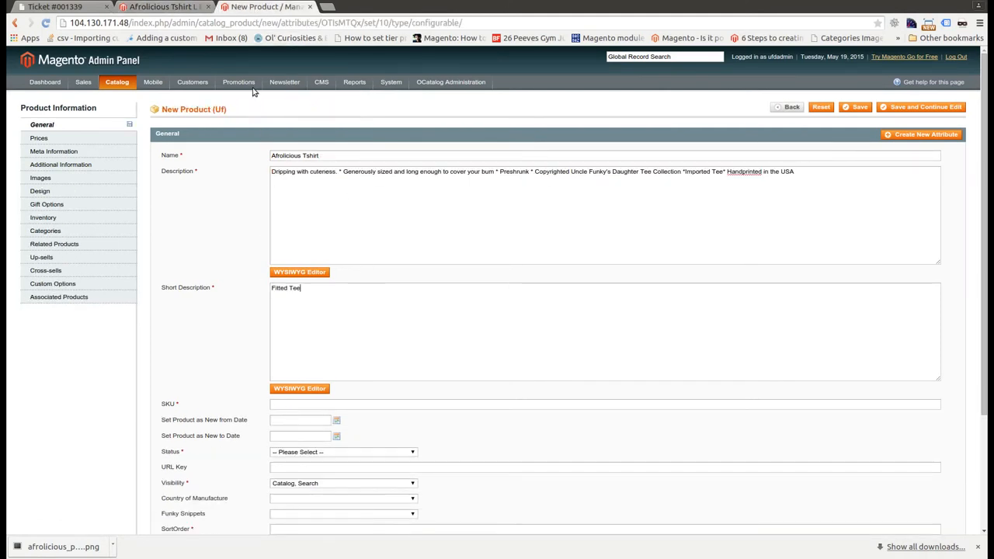
- Check the L Purple Yellow product's SKU, give the new product the SKU 5145-CONFIG and set its status to Enabled
{"action": "left_click", "coordinate": [177, 6]}
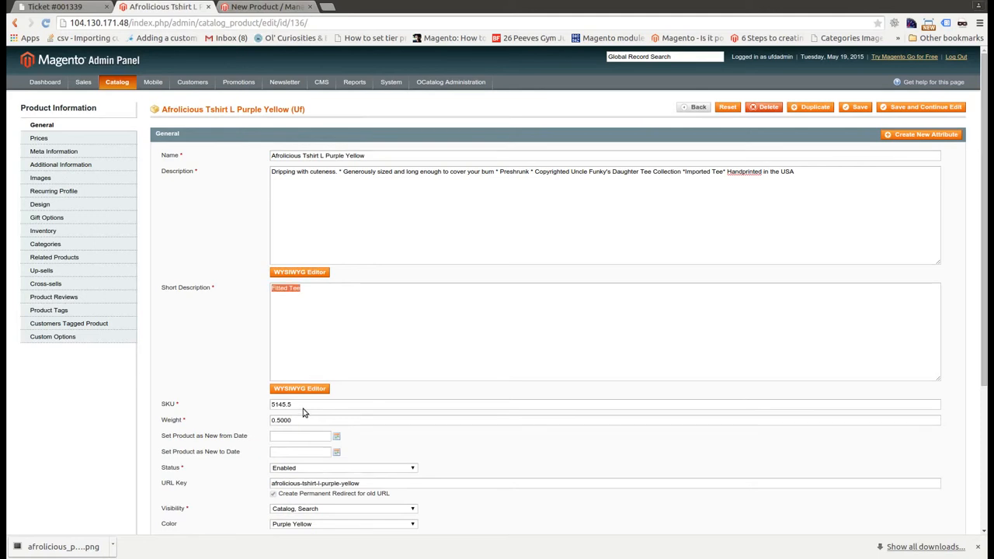
{"action": "left_click_drag", "start_coordinate": [301, 405], "coordinate": [231, 399]}
{"action": "left_click", "coordinate": [248, 8]}
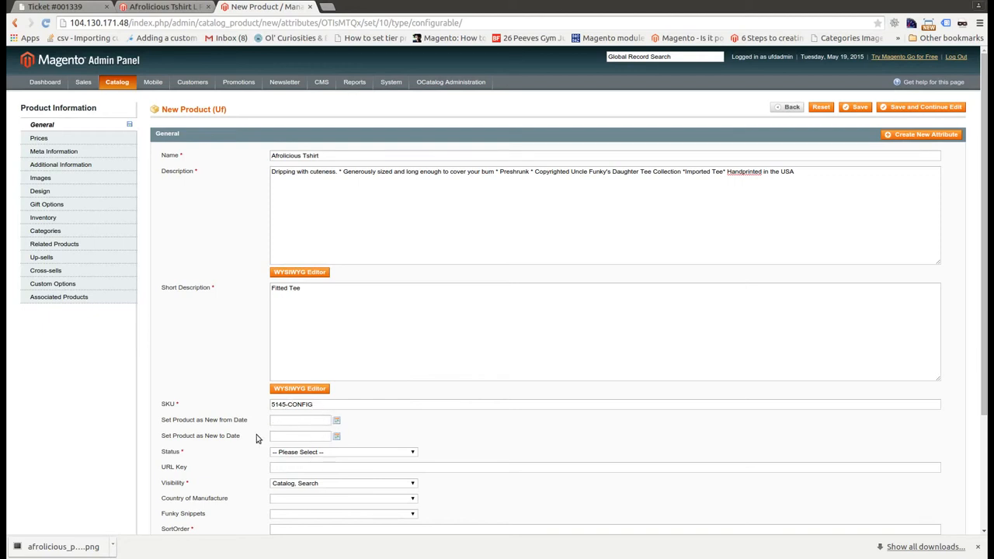
{"action": "left_click", "coordinate": [287, 455]}
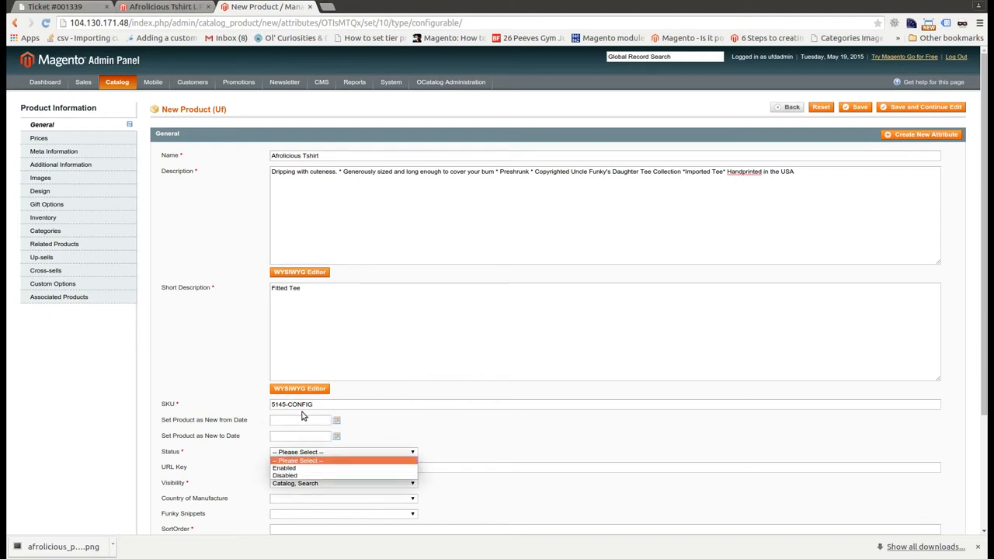
{"action": "left_click", "coordinate": [308, 469]}
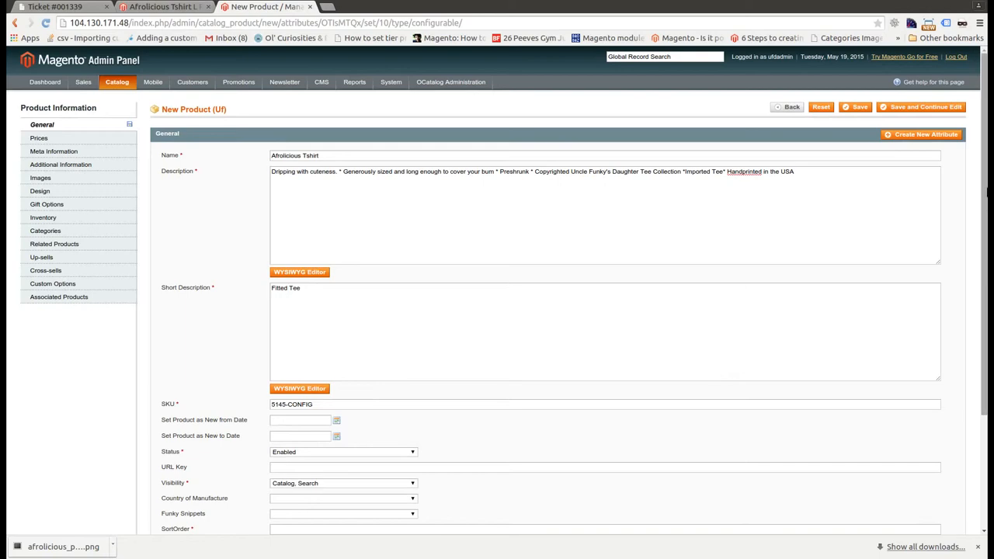
- Fill in the new product's required SortOrder and Adminbogo fields with 1234567 each
{"action": "scroll", "coordinate": [303, 384], "scroll_direction": "down", "scroll_amount": 3}
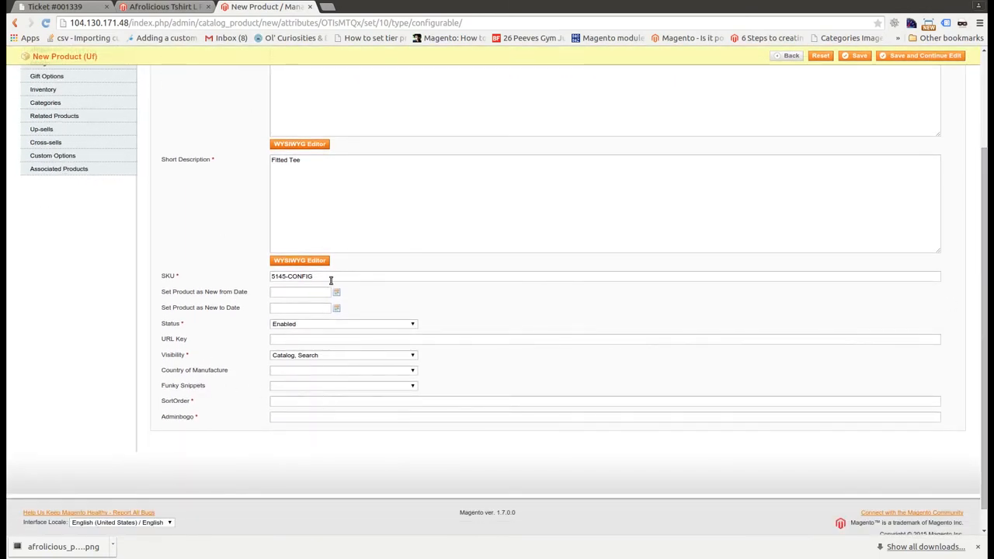
{"action": "left_click_drag", "start_coordinate": [985, 240], "coordinate": [987, 166]}
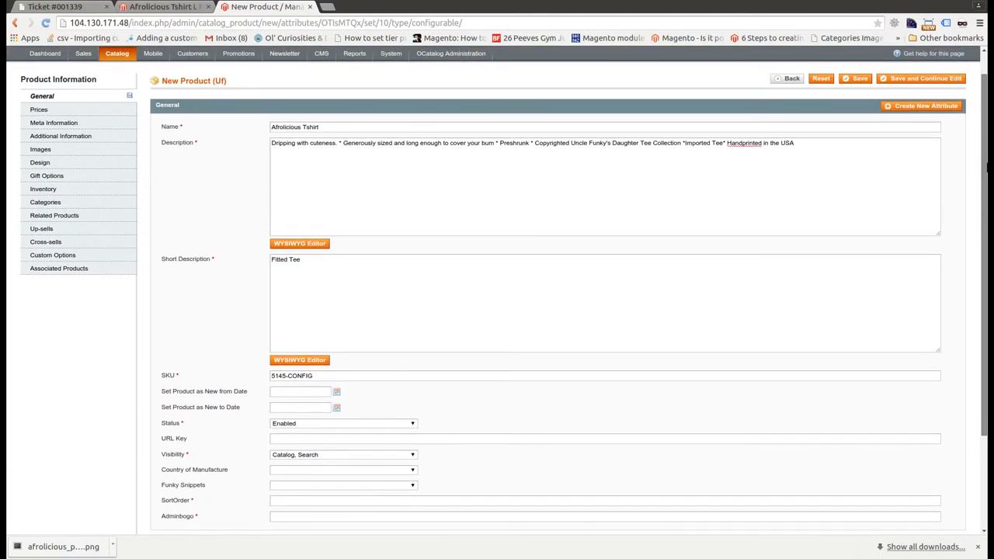
{"action": "scroll", "coordinate": [638, 358], "scroll_direction": "down", "scroll_amount": 3}
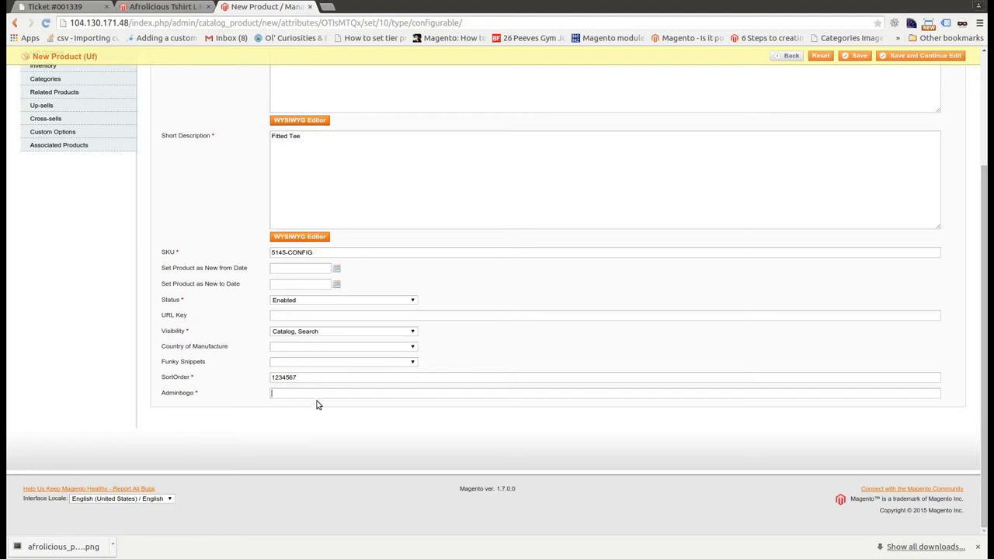
{"action": "type", "text": "567"}
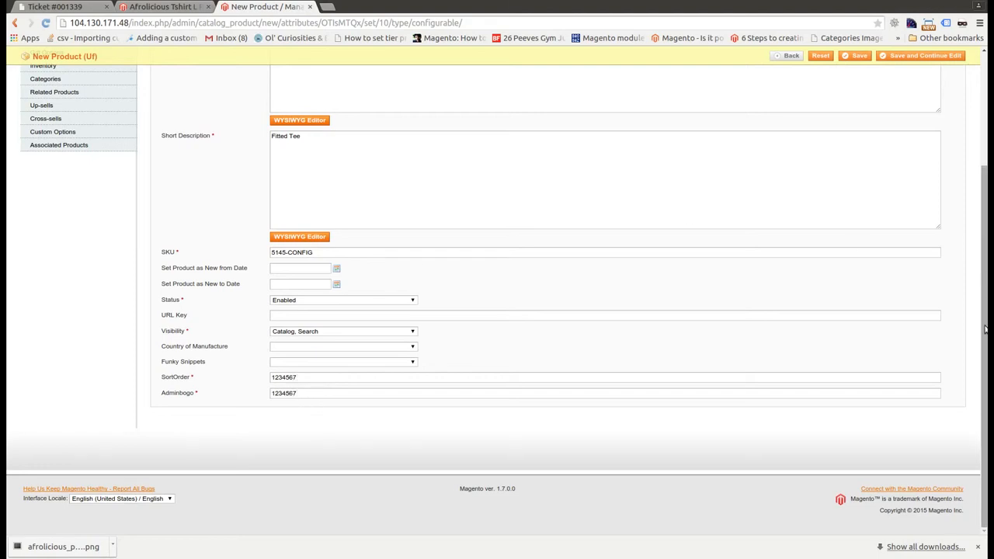
{"action": "scroll", "coordinate": [95, 185], "scroll_direction": "up", "scroll_amount": 3}
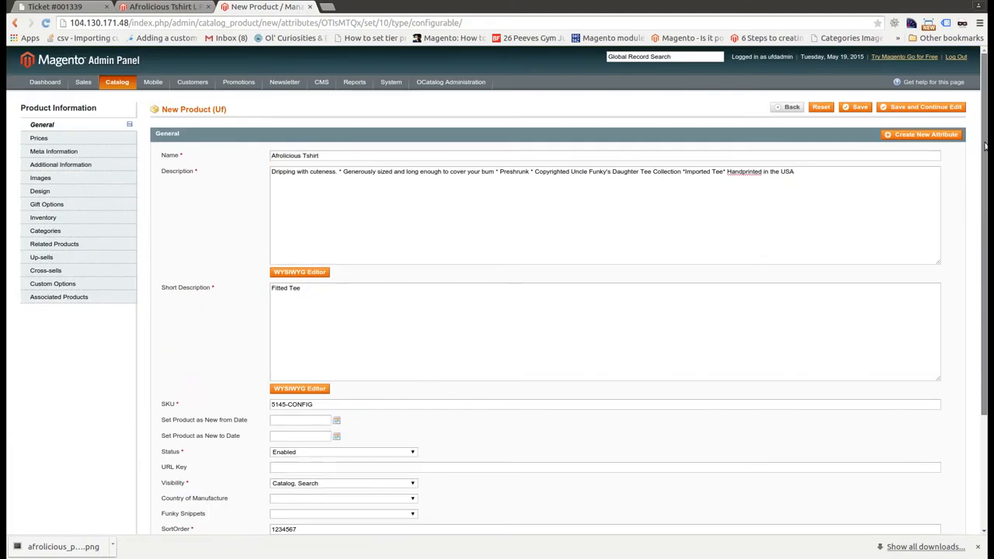
- Look up the simple T-shirts' price in the product list, set the new product's price to 25 and its tax class to Taxable Goods
{"action": "left_click", "coordinate": [56, 141]}
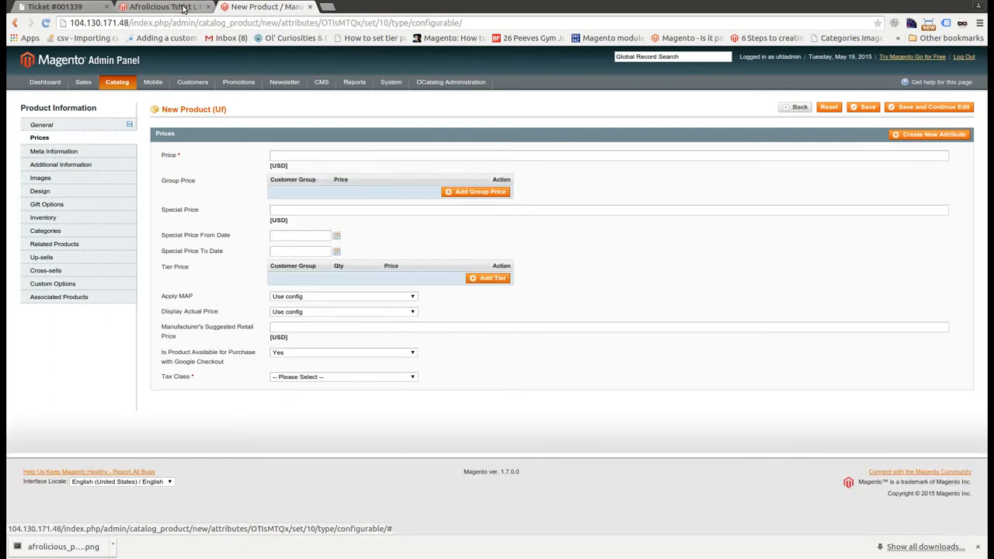
{"action": "left_click", "coordinate": [180, 7]}
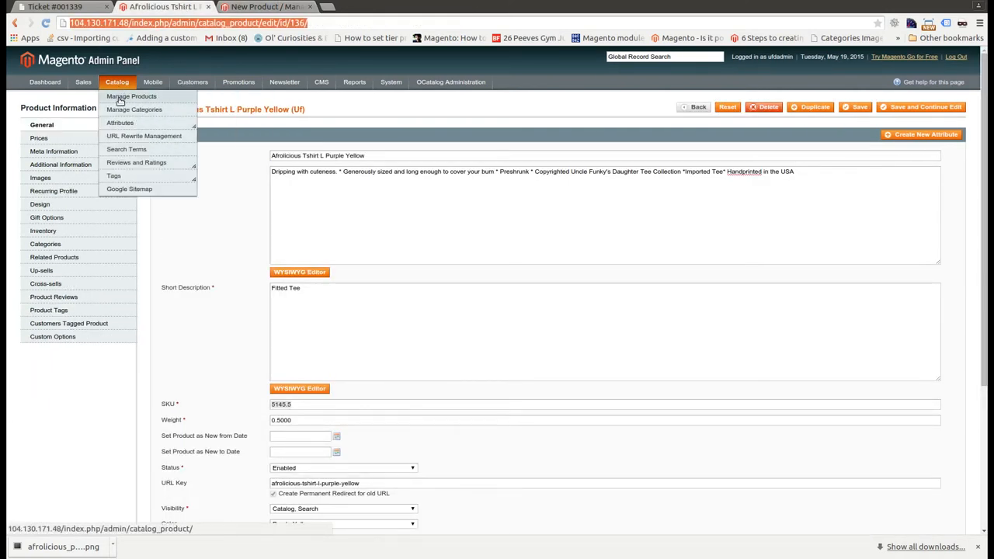
{"action": "left_click", "coordinate": [119, 100]}
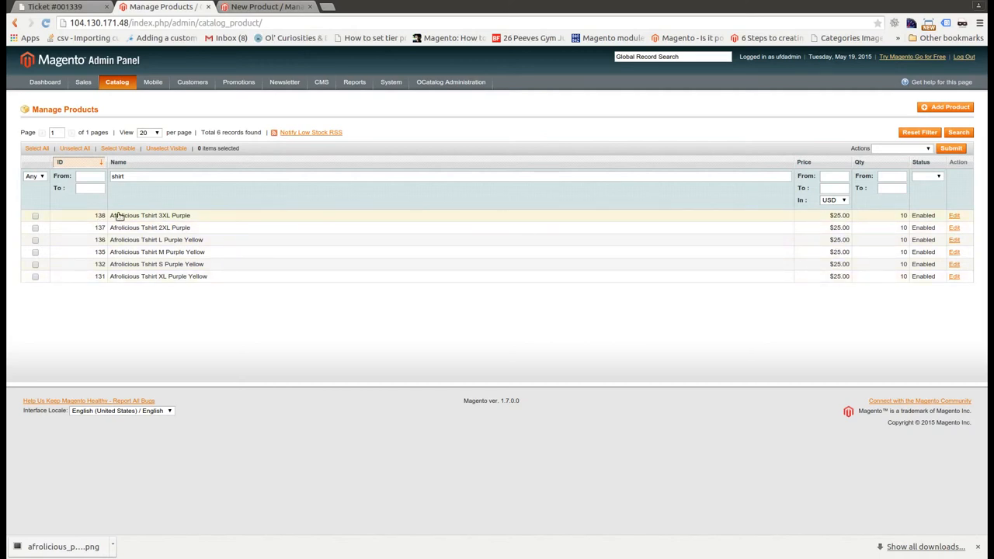
{"action": "left_click", "coordinate": [293, 7]}
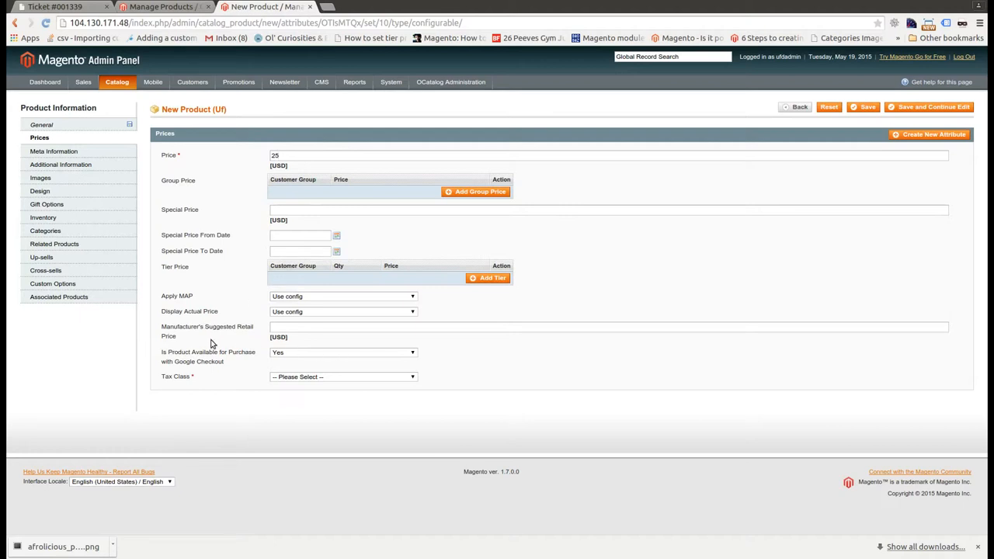
{"action": "left_click", "coordinate": [289, 378]}
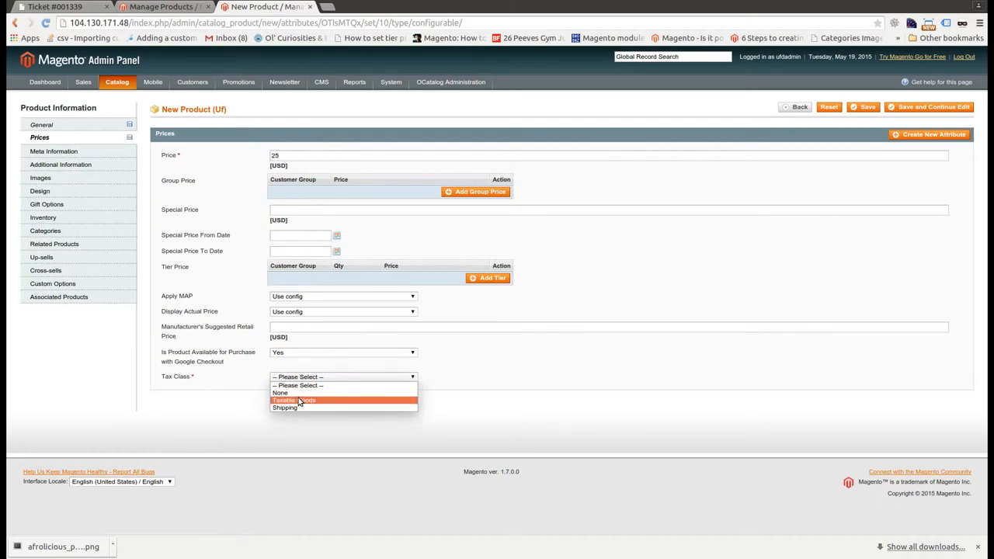
{"action": "left_click", "coordinate": [299, 400]}
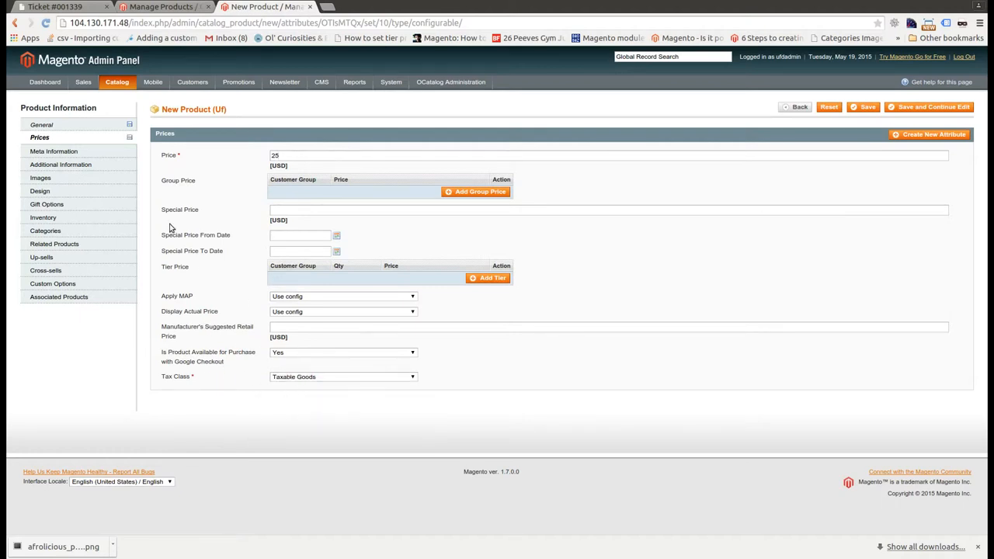
- Copy the meta title of the Afrolicious Tshirt 2XL Purple product into the new product's meta information
{"action": "left_click", "coordinate": [100, 154]}
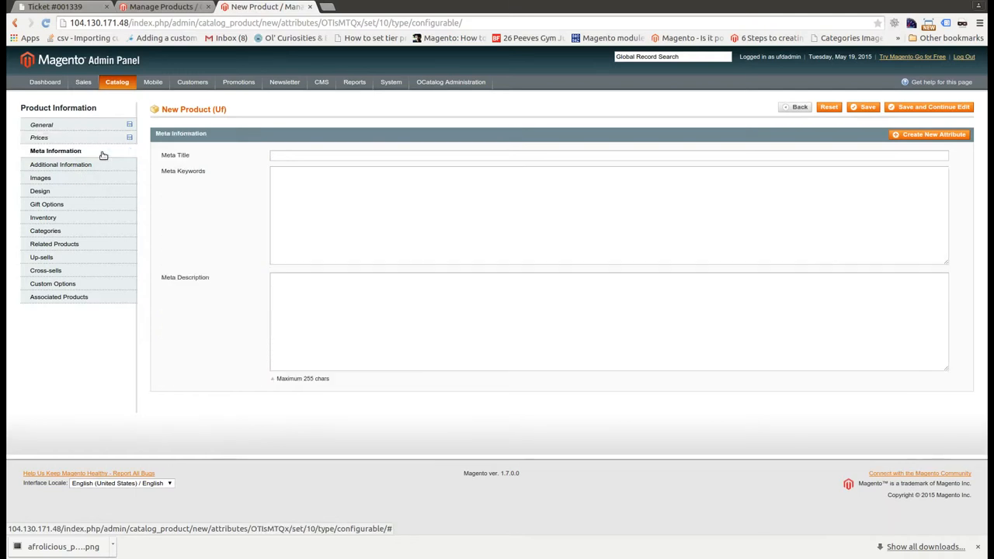
{"action": "left_click", "coordinate": [165, 6]}
{"action": "left_click", "coordinate": [142, 228]}
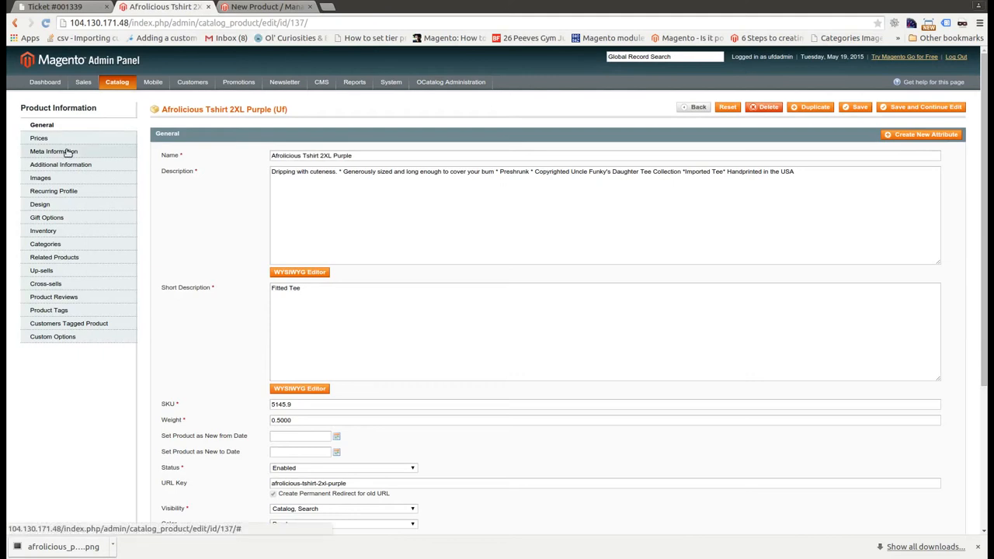
{"action": "left_click", "coordinate": [66, 153]}
{"action": "left_click_drag", "start_coordinate": [371, 158], "coordinate": [164, 159]}
{"action": "key", "text": "ctrl+c"}
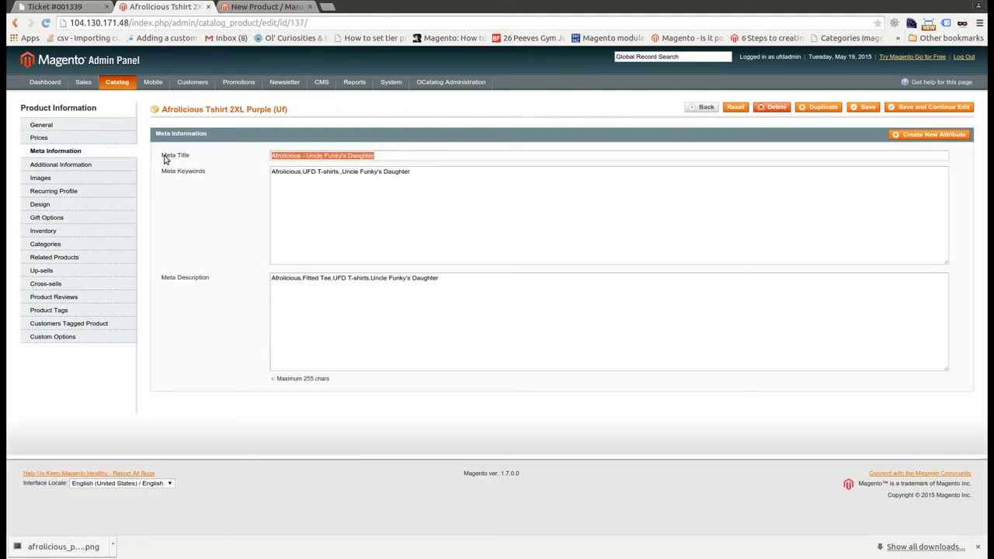
{"action": "left_click", "coordinate": [272, 8]}
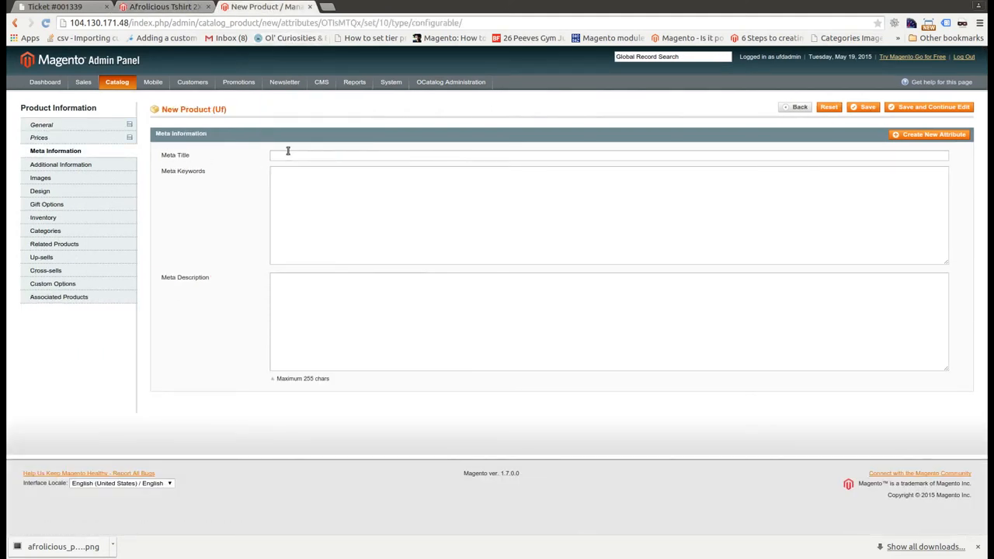
{"action": "key", "text": "ctrl+v"}
- Copy the meta keywords of the Afrolicious Tshirt 2XL Purple product into the new product
{"action": "left_click", "coordinate": [179, 8]}
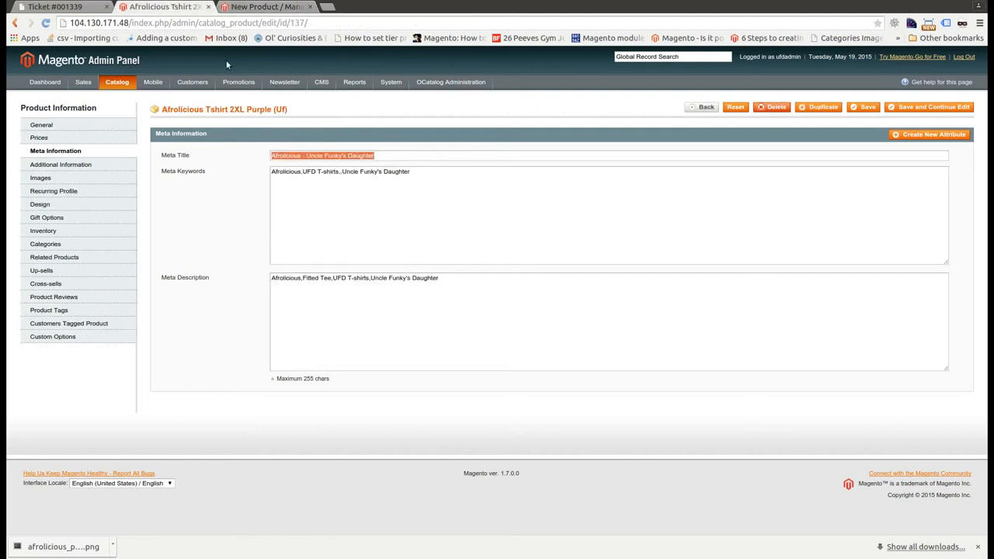
{"action": "left_click_drag", "start_coordinate": [430, 194], "coordinate": [206, 206]}
{"action": "key", "text": "ctrl+c"}
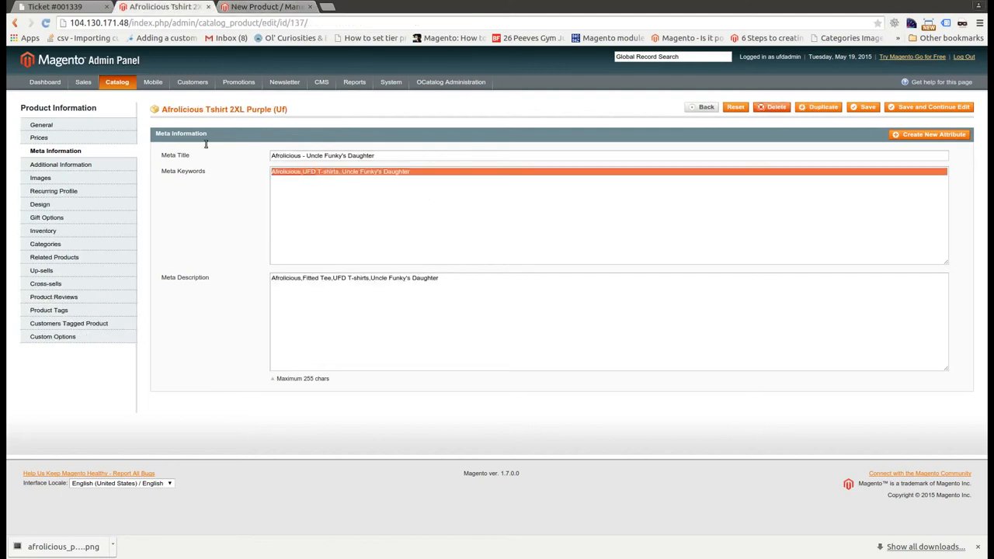
{"action": "left_click", "coordinate": [266, 7]}
{"action": "left_click", "coordinate": [370, 235]}
{"action": "key", "text": "ctrl+v"}
- Copy the meta description of the Afrolicious Tshirt 2XL Purple product into the new product
{"action": "left_click", "coordinate": [167, 7]}
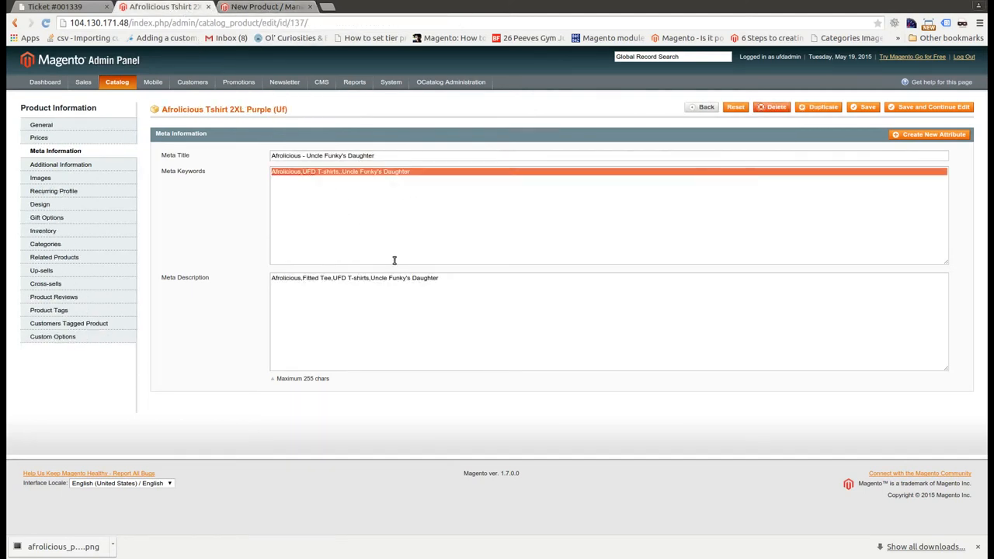
{"action": "left_click", "coordinate": [455, 284]}
{"action": "left_click_drag", "start_coordinate": [454, 284], "coordinate": [228, 260]}
{"action": "left_click", "coordinate": [233, 8]}
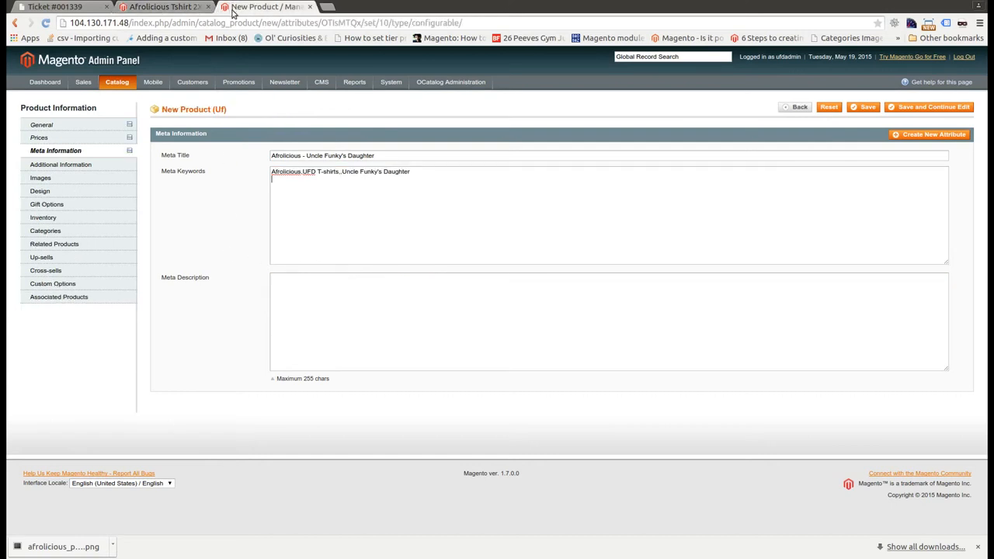
{"action": "type", "text": "Afrolicious Fitted Tee UFD T-shirts,Uncle Funky's Daughter"}
- Check the 2XL Purple product's additional information and images, and upload afrolicious_pur_lg_1_3.png from the Desktop to the new product
{"action": "left_click", "coordinate": [167, 7]}
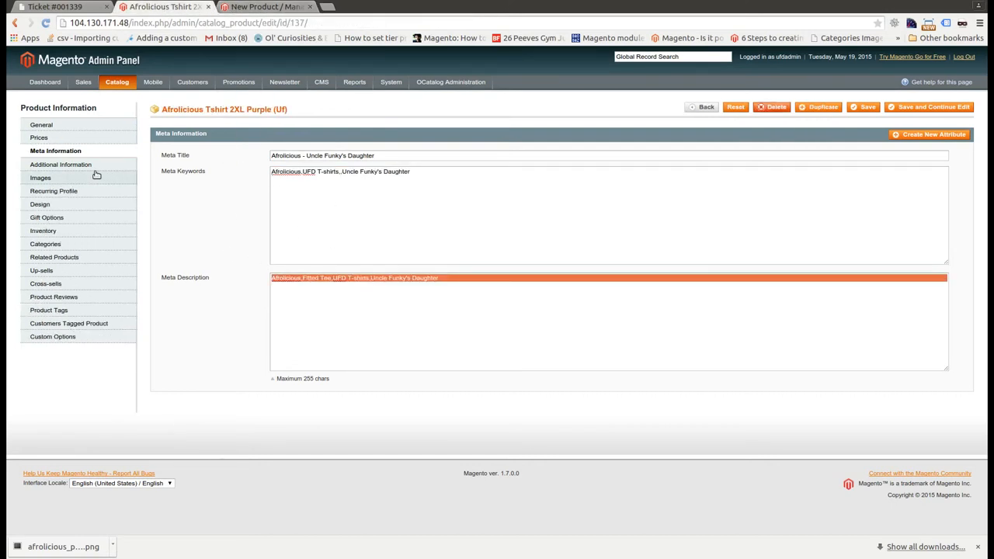
{"action": "left_click", "coordinate": [91, 165]}
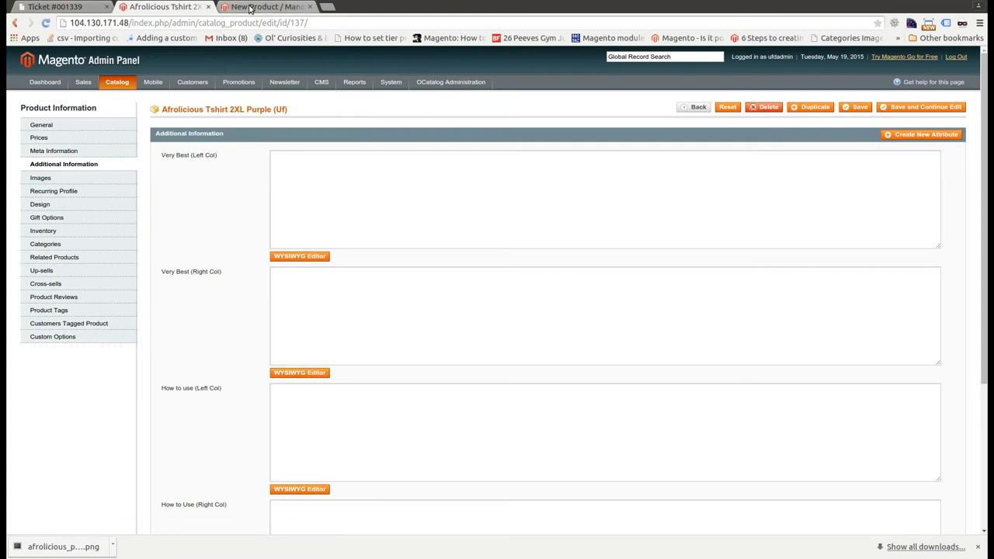
{"action": "left_click", "coordinate": [98, 178]}
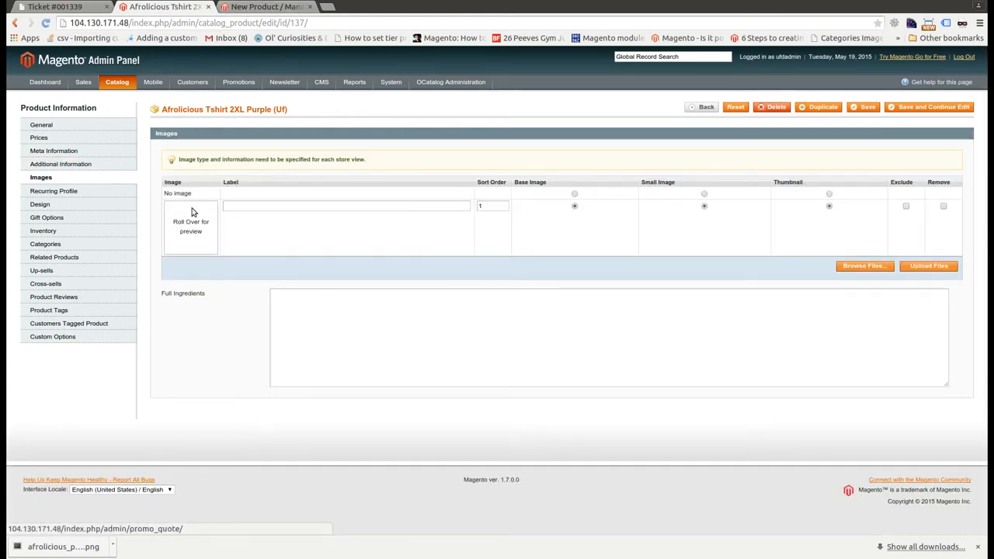
{"action": "left_click", "coordinate": [249, 8]}
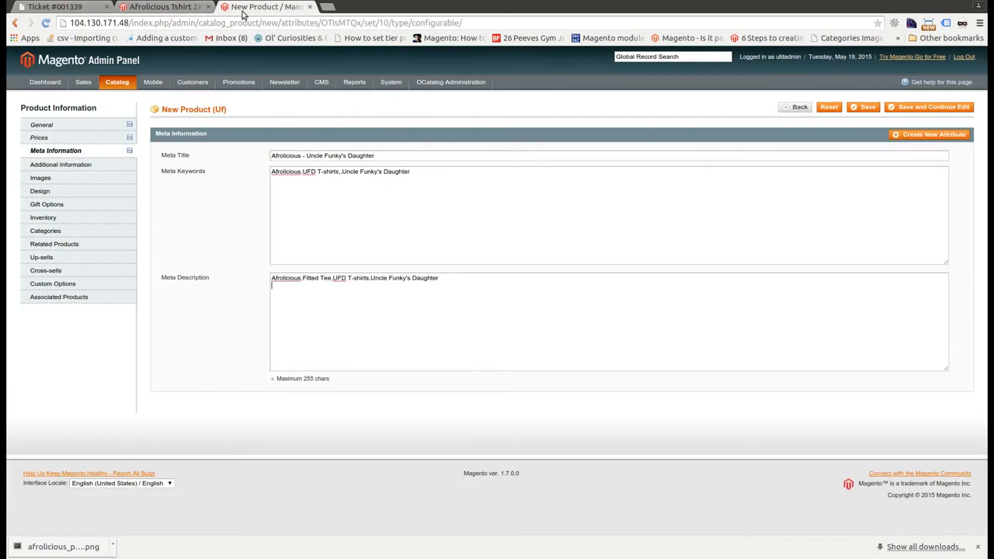
{"action": "left_click", "coordinate": [90, 178]}
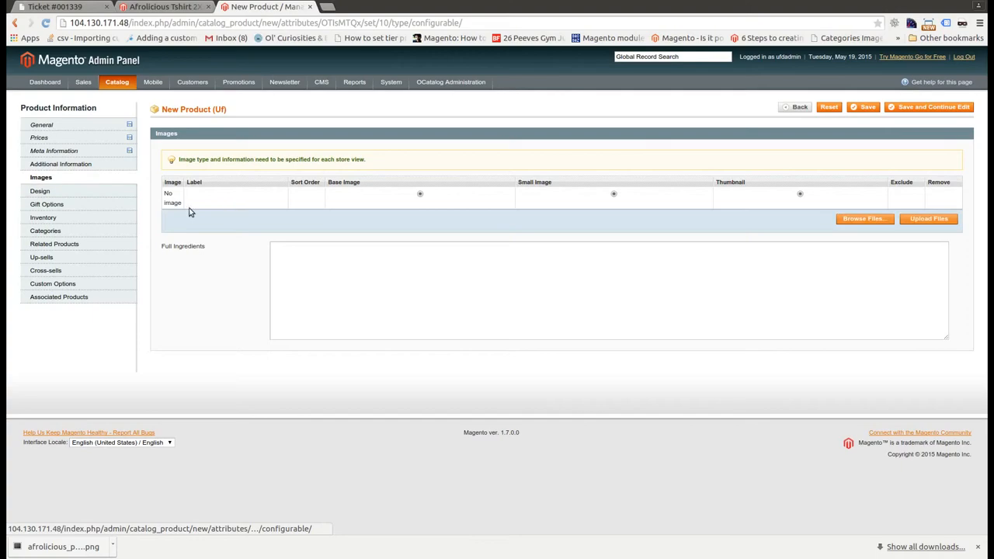
{"action": "left_click", "coordinate": [865, 218]}
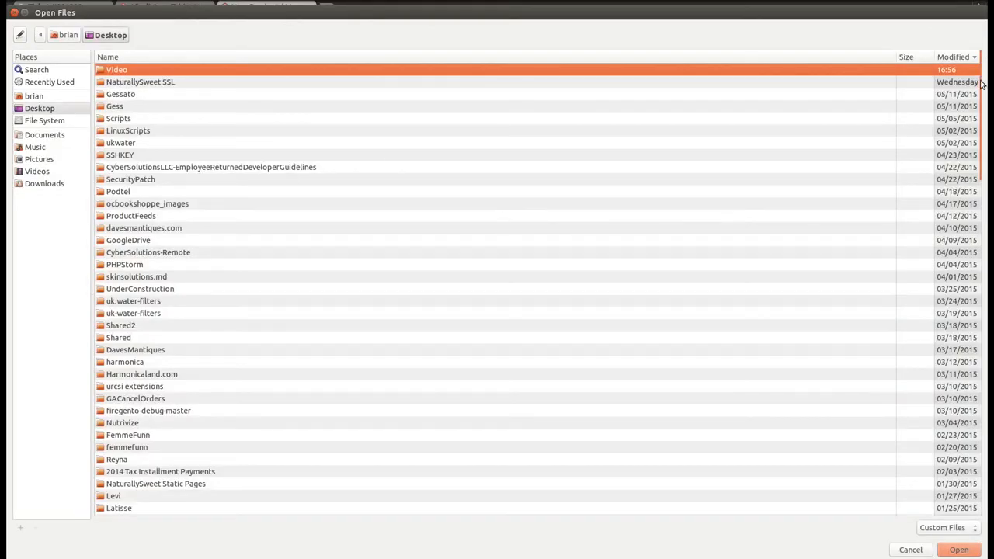
{"action": "left_click_drag", "start_coordinate": [981, 87], "coordinate": [983, 293]}
{"action": "left_click", "coordinate": [227, 391]}
{"action": "double_click", "coordinate": [227, 391]}
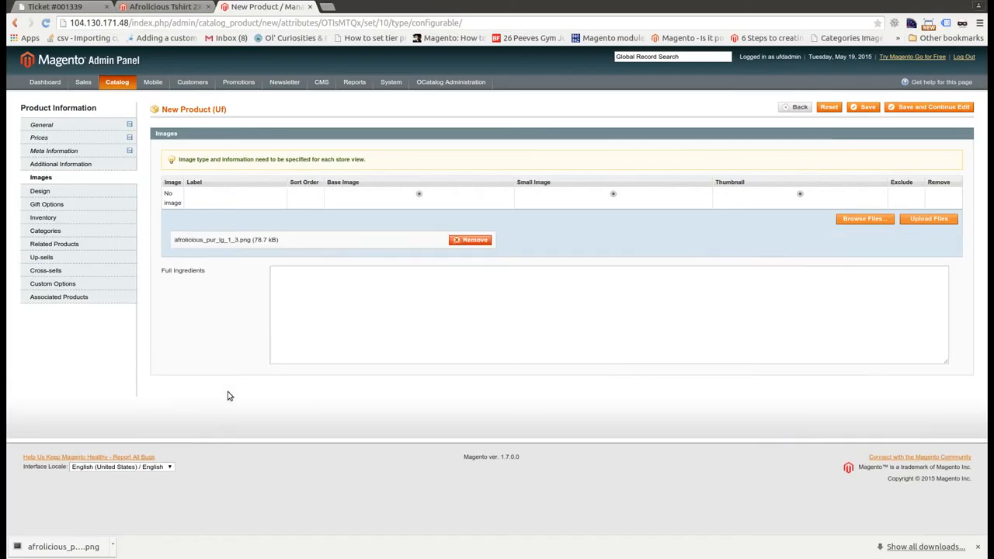
{"action": "left_click", "coordinate": [935, 221]}
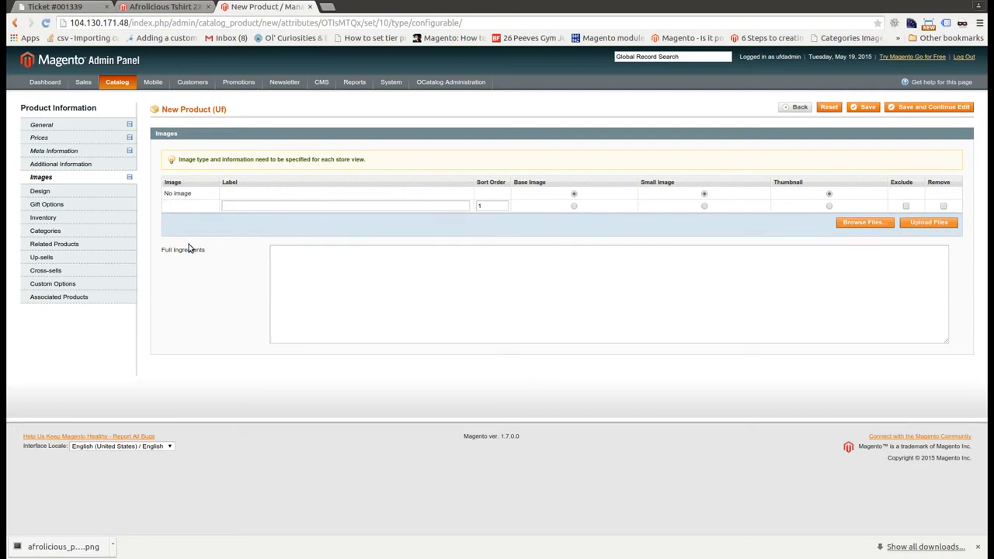
- Assign the uploaded T-shirt picture as base image, small image and thumbnail, and open the new product's Design settings
{"action": "left_click", "coordinate": [699, 207]}
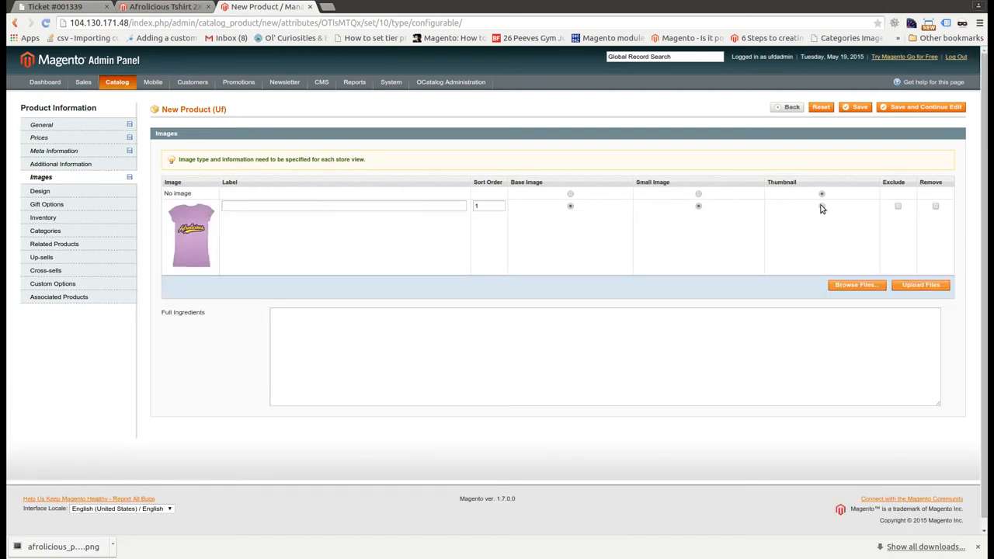
{"action": "left_click", "coordinate": [822, 207]}
{"action": "left_click", "coordinate": [70, 192]}
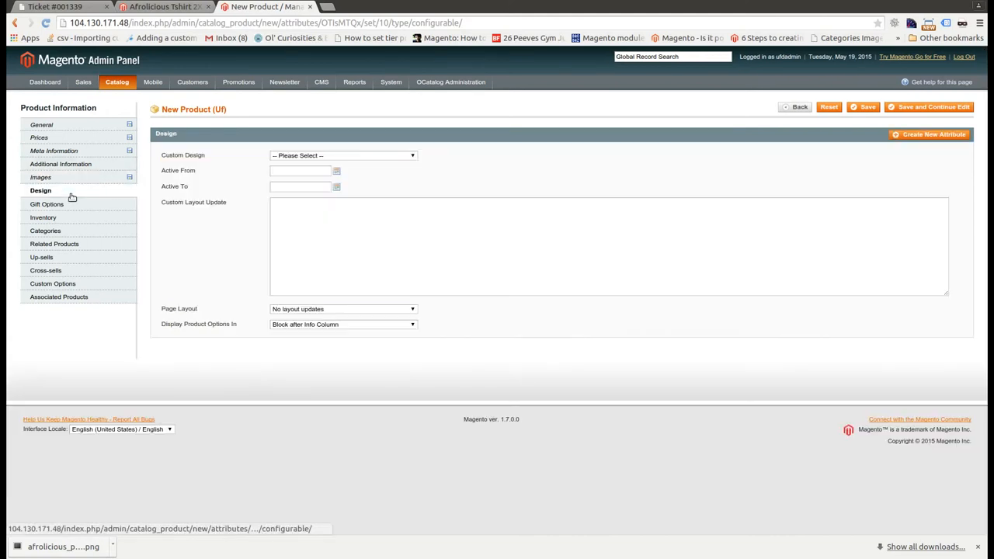
- Check the 2XL Purple product's design, gift options and inventory, and set the new product's stock availability to In Stock
{"action": "left_click", "coordinate": [163, 6]}
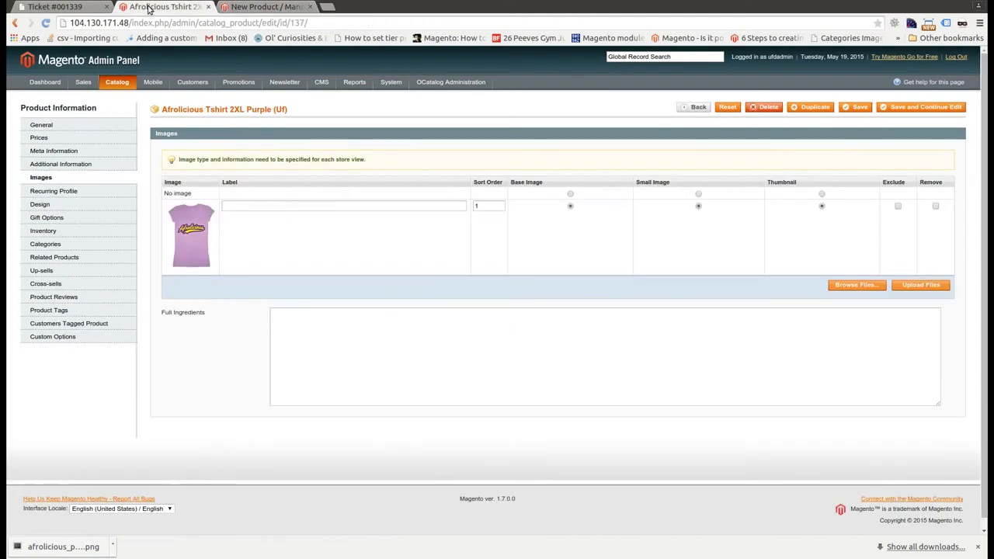
{"action": "left_click", "coordinate": [62, 206]}
{"action": "left_click", "coordinate": [71, 218]}
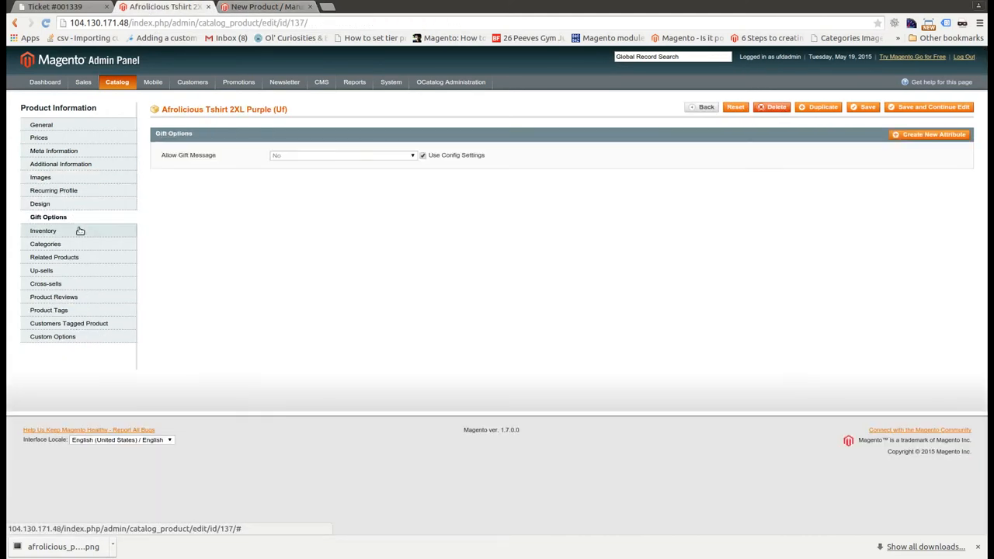
{"action": "left_click", "coordinate": [76, 231]}
{"action": "left_click_drag", "start_coordinate": [251, 12], "coordinate": [109, 78]}
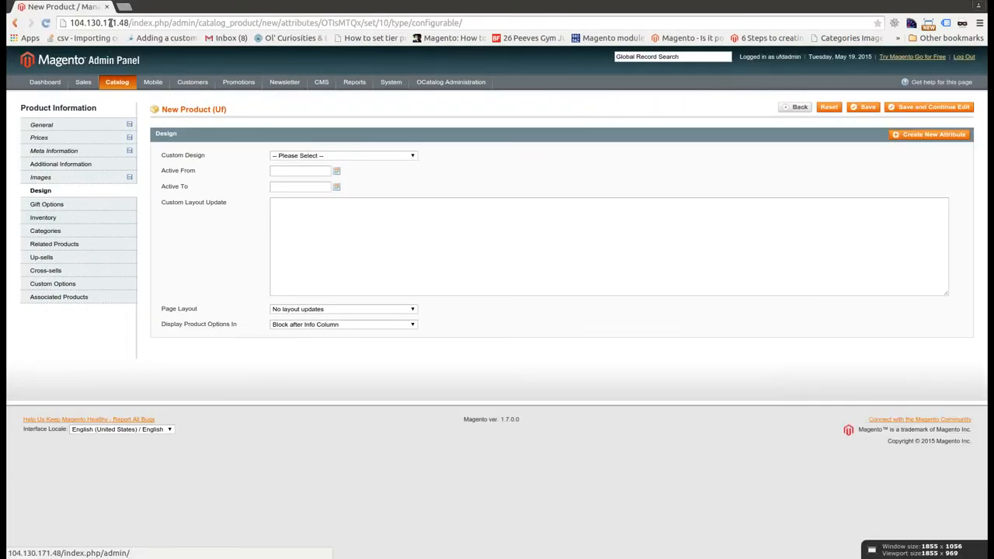
{"action": "left_click_drag", "start_coordinate": [87, 8], "coordinate": [208, 10]}
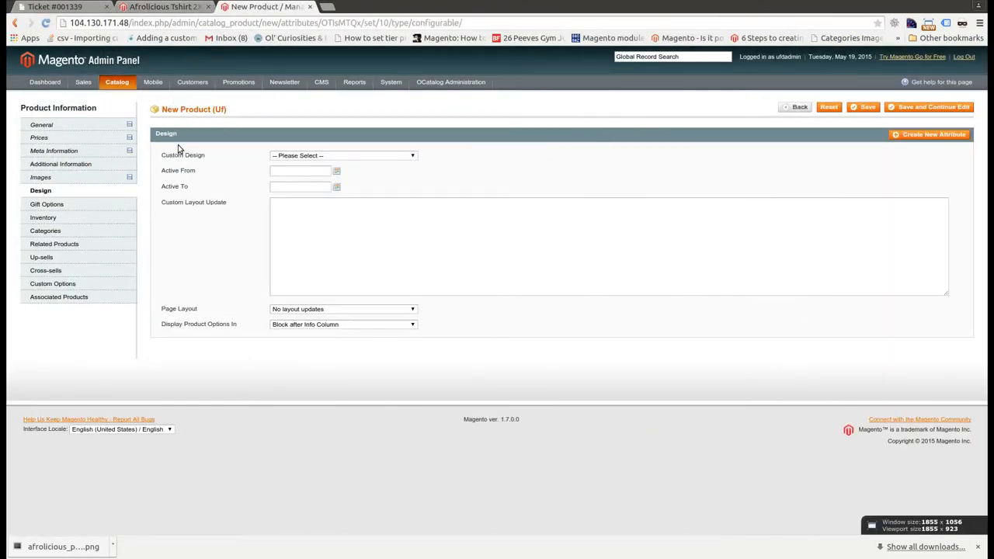
{"action": "left_click", "coordinate": [47, 217]}
{"action": "left_click", "coordinate": [311, 228]}
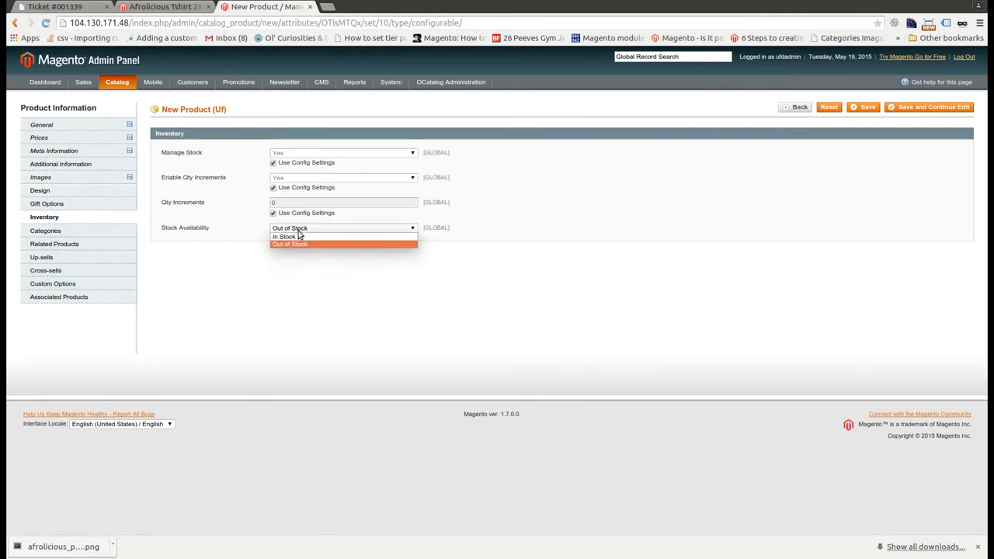
{"action": "left_click", "coordinate": [300, 237]}
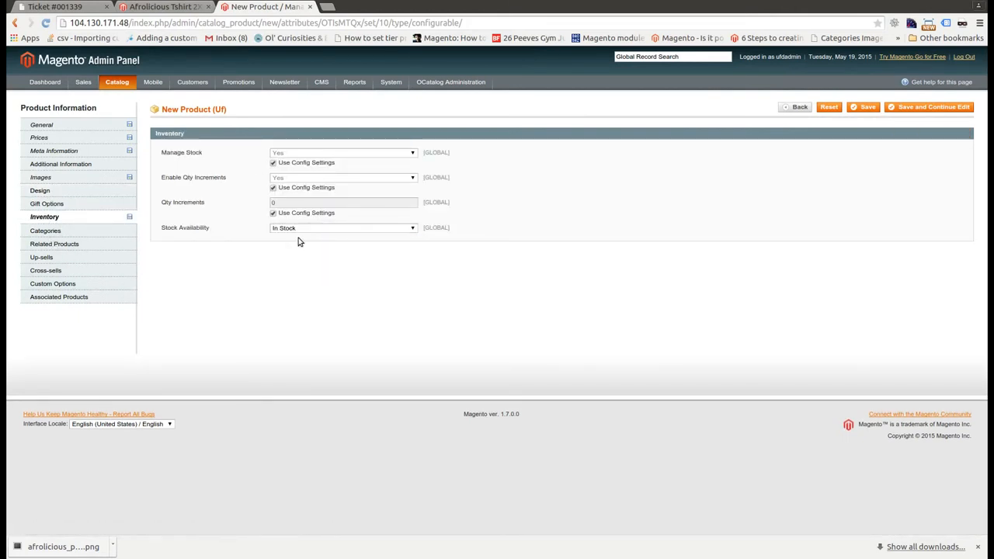
- Assign the new product to the Apparel category under SHOP ONLINE
{"action": "left_click", "coordinate": [102, 231]}
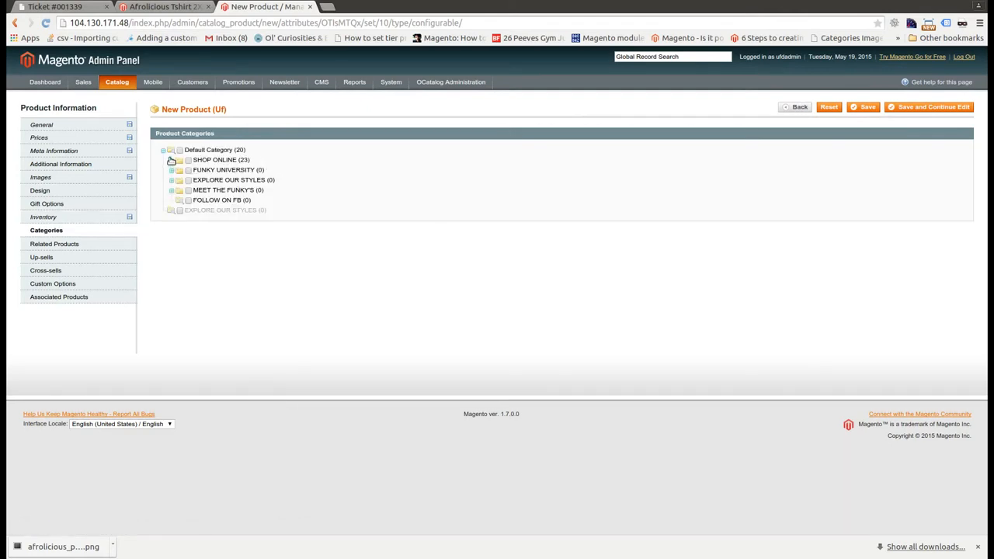
{"action": "left_click", "coordinate": [172, 160]}
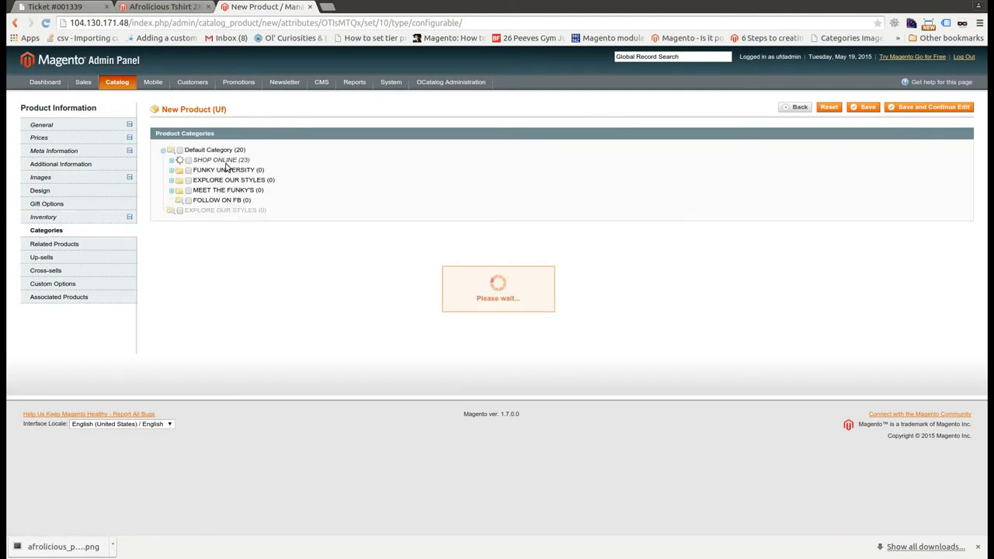
{"action": "left_click", "coordinate": [196, 180]}
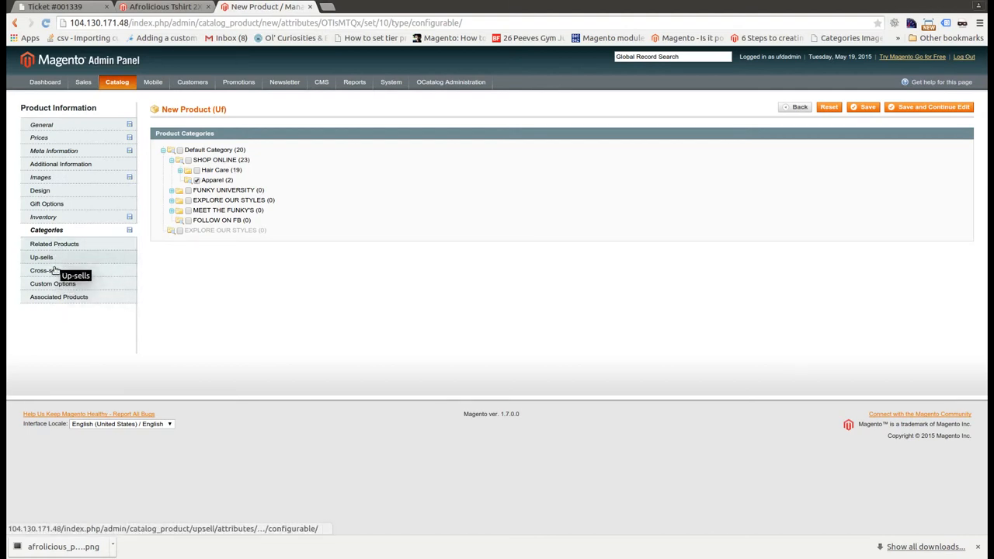
- Open the new product's associated products and filter the list by the name Afrolicious
{"action": "left_click", "coordinate": [66, 299]}
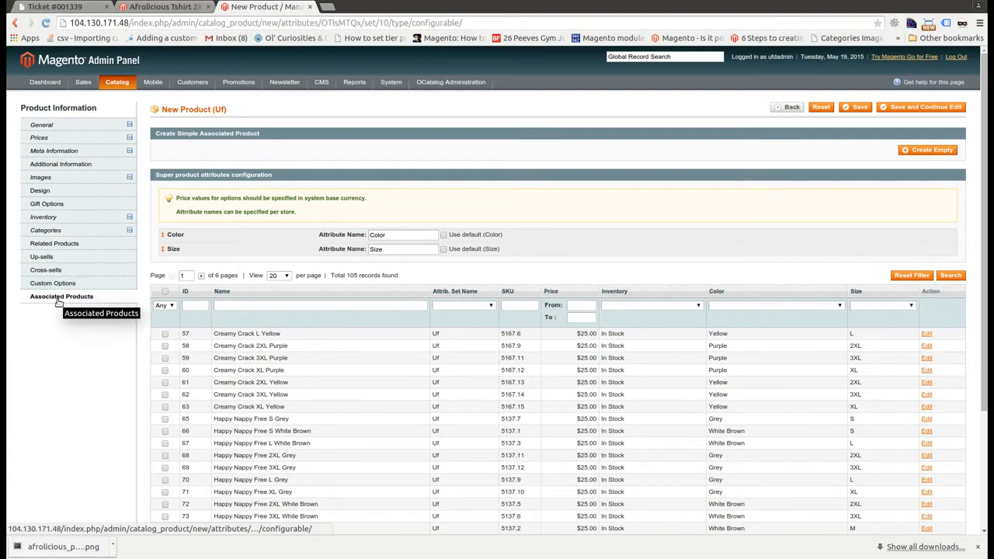
{"action": "left_click", "coordinate": [176, 9]}
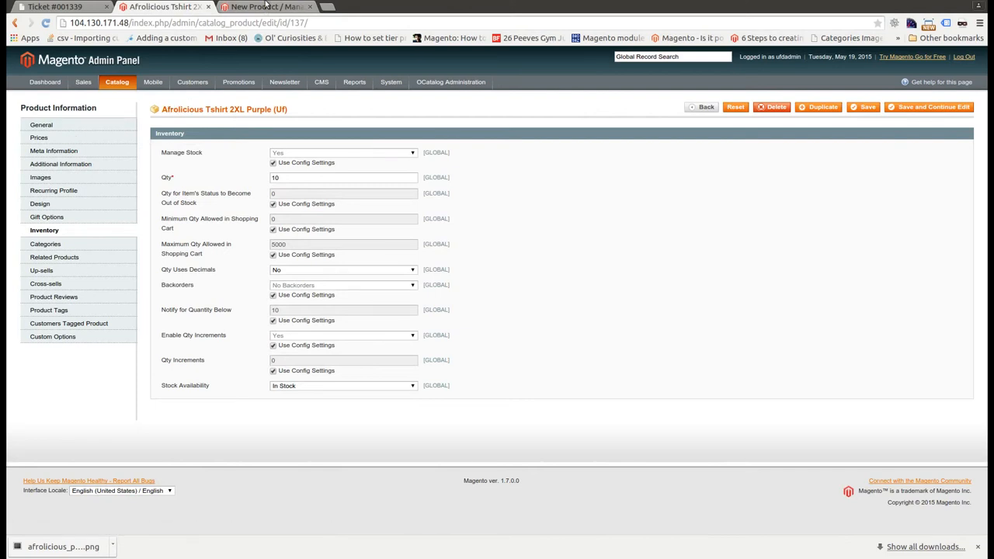
{"action": "left_click", "coordinate": [266, 6]}
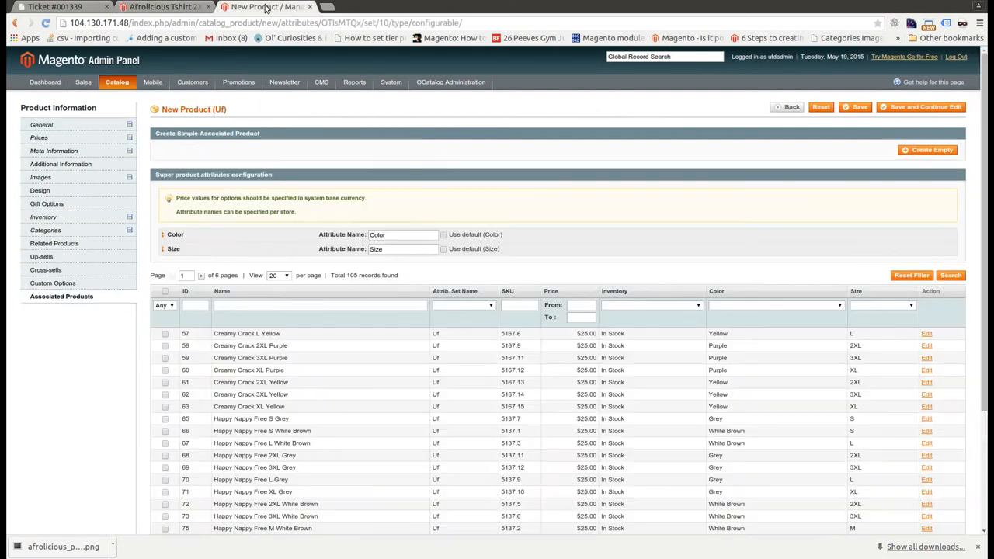
{"action": "left_click", "coordinate": [252, 304]}
{"action": "type", "text": "Afrolicious"}
{"action": "key", "text": "Return"}
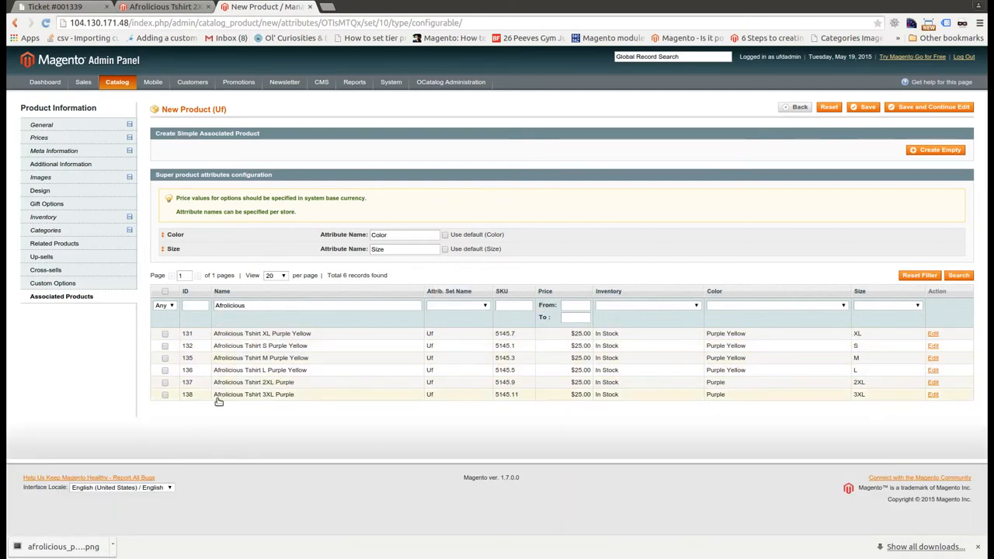
- Select all the Afrolicious Tshirt products in sizes S, M, L, XL, 2XL and 3XL as associated products
{"action": "left_click", "coordinate": [165, 395]}
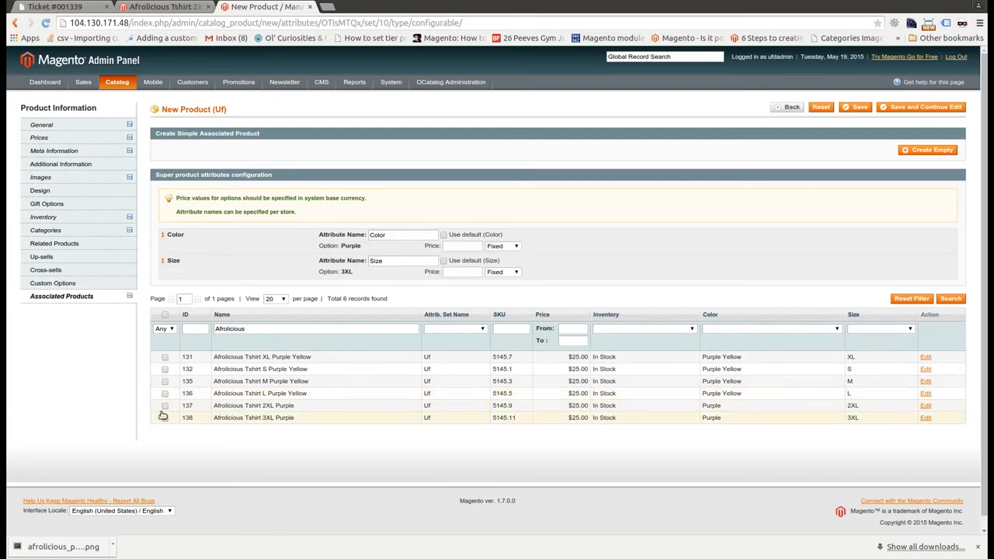
{"action": "left_click", "coordinate": [165, 405]}
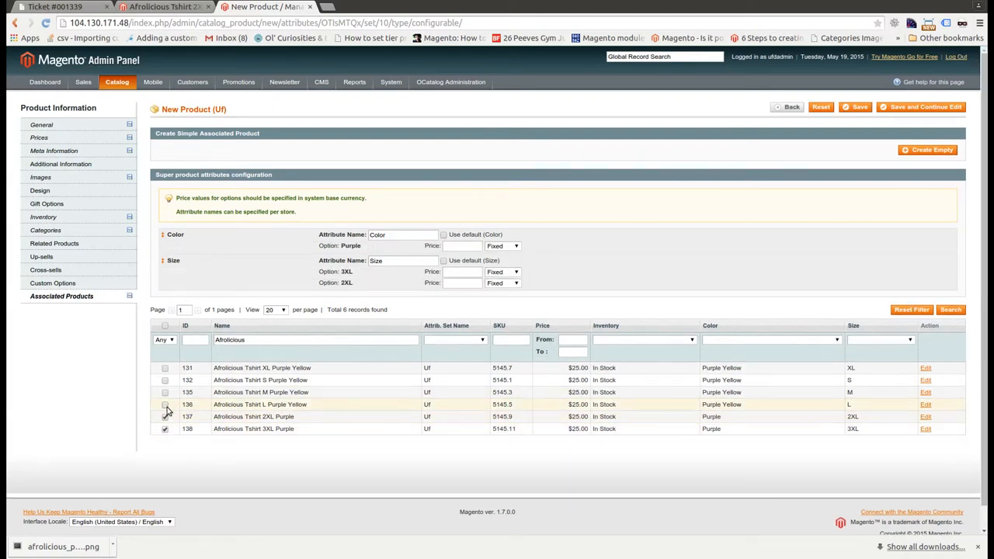
{"action": "left_click", "coordinate": [166, 406]}
{"action": "left_click", "coordinate": [165, 416]}
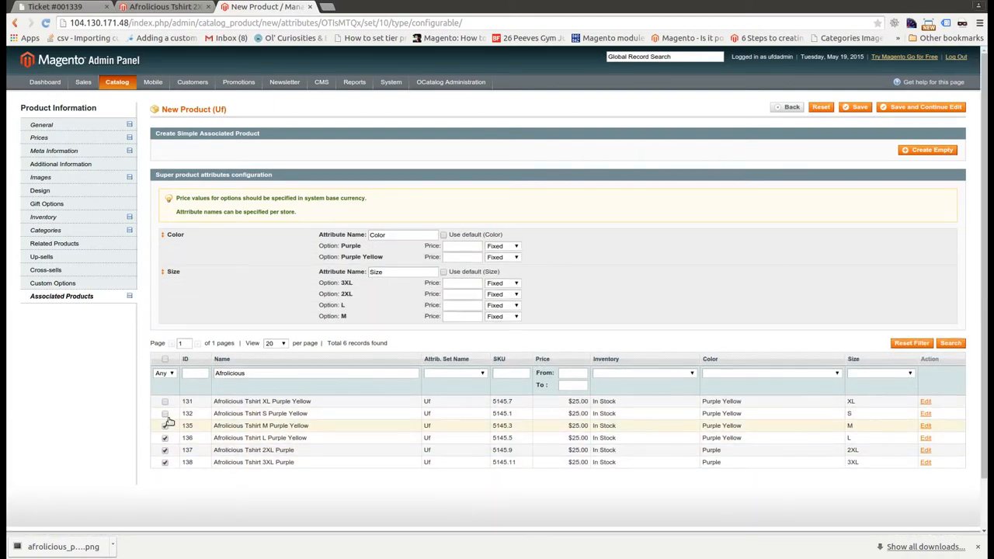
{"action": "left_click", "coordinate": [165, 413]}
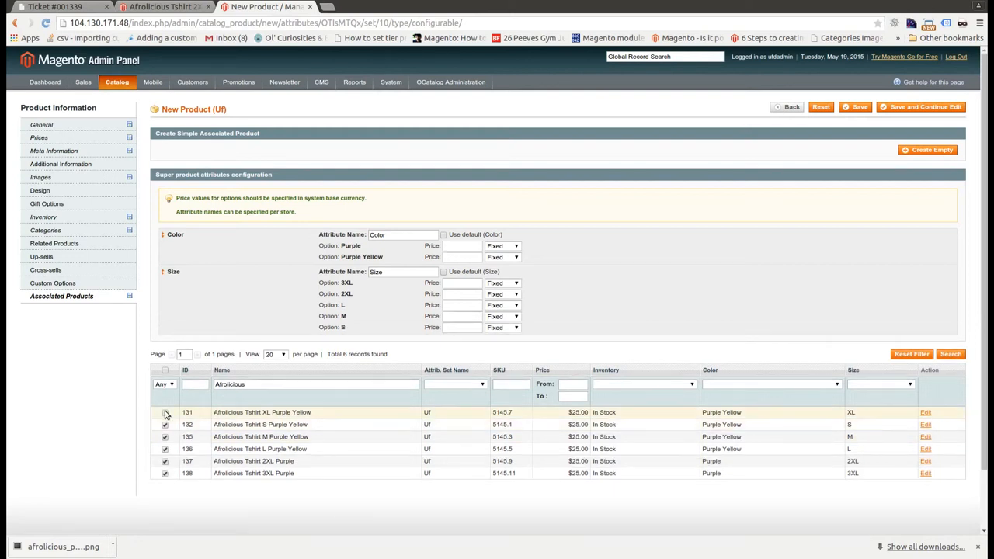
{"action": "left_click", "coordinate": [165, 414]}
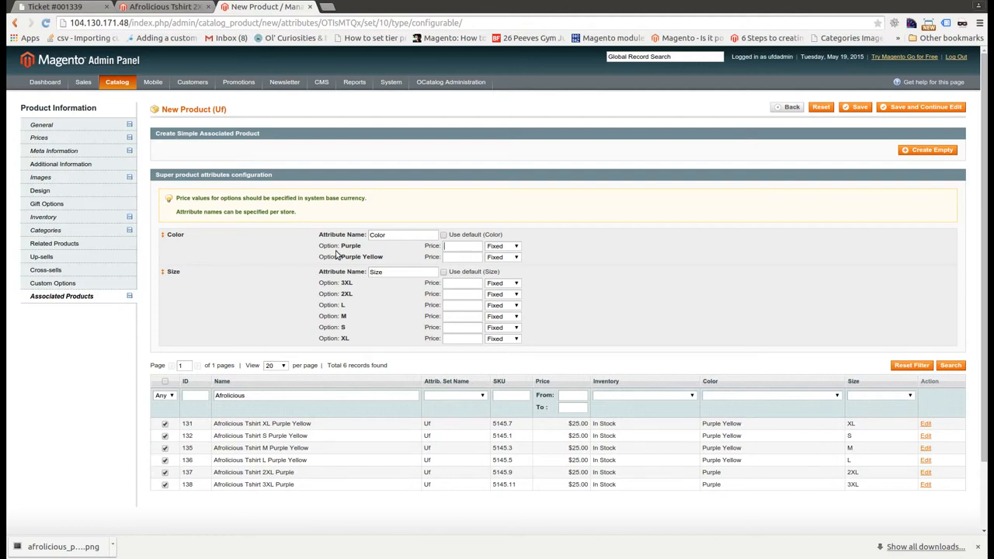
- Review the new product's base price against the Color and Size option prices of its associated products
{"action": "left_click", "coordinate": [61, 137]}
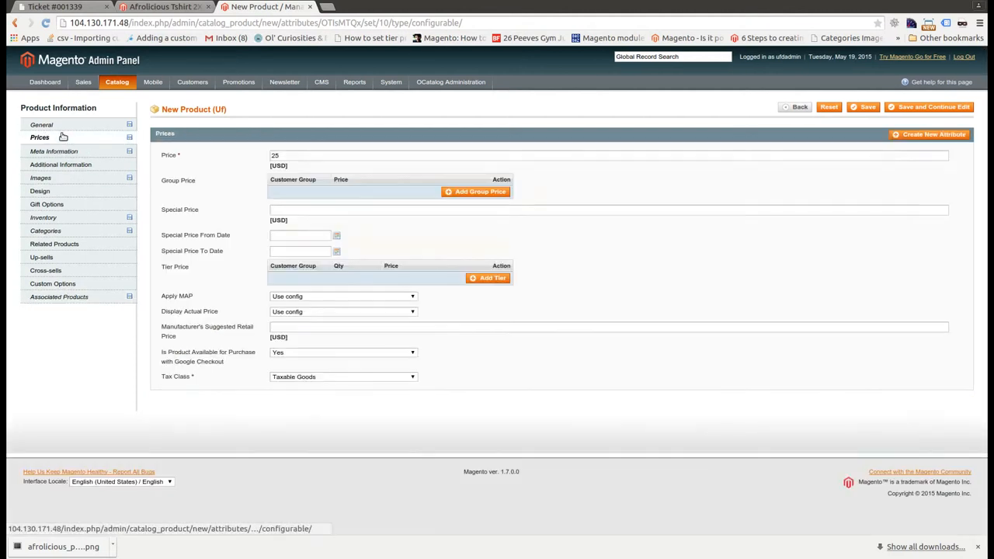
{"action": "left_click", "coordinate": [83, 298]}
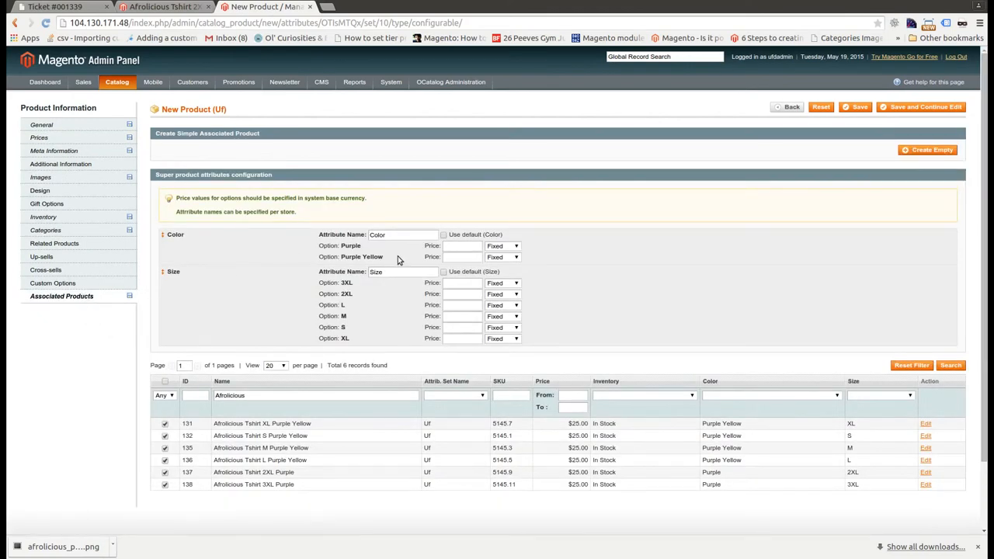
{"action": "left_click", "coordinate": [93, 140]}
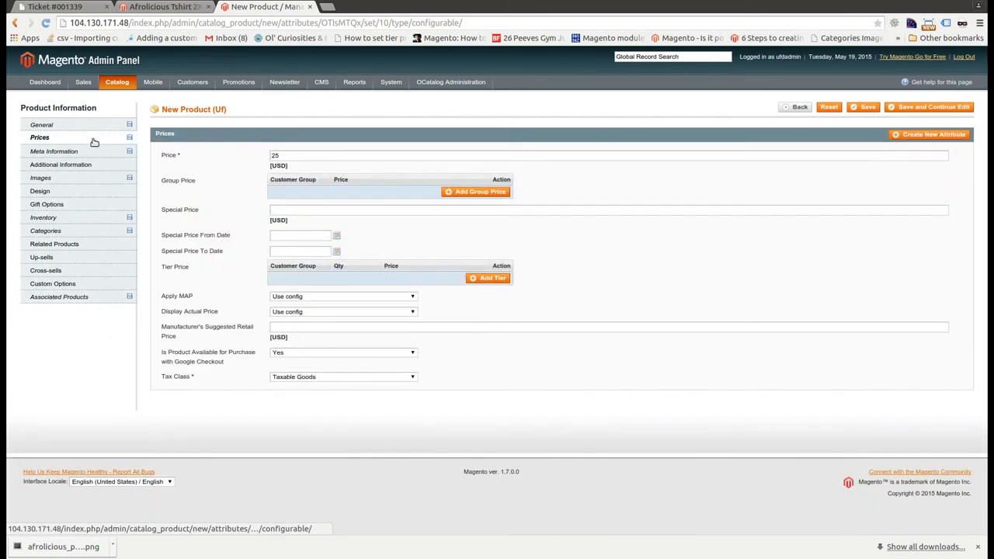
{"action": "left_click_drag", "start_coordinate": [291, 156], "coordinate": [242, 159]}
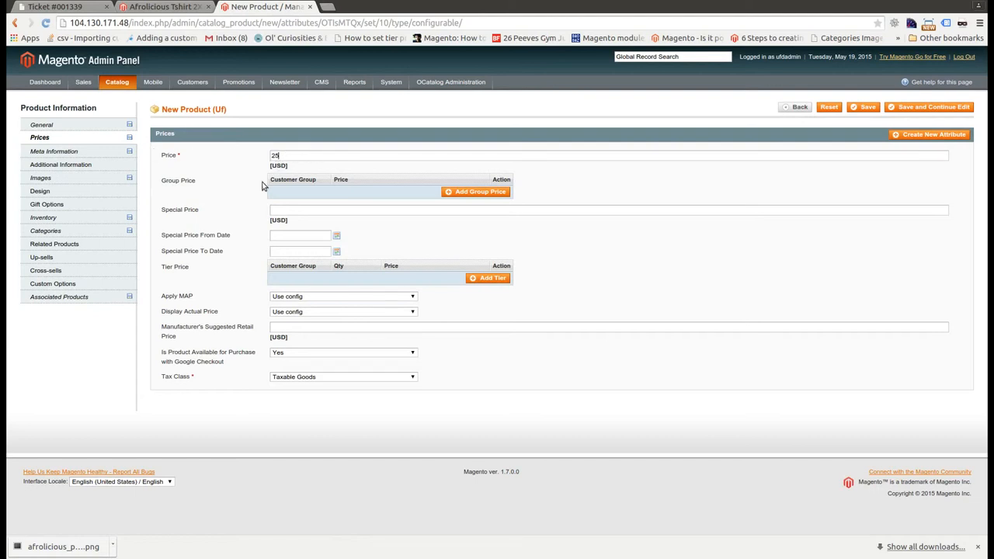
{"action": "left_click", "coordinate": [74, 299]}
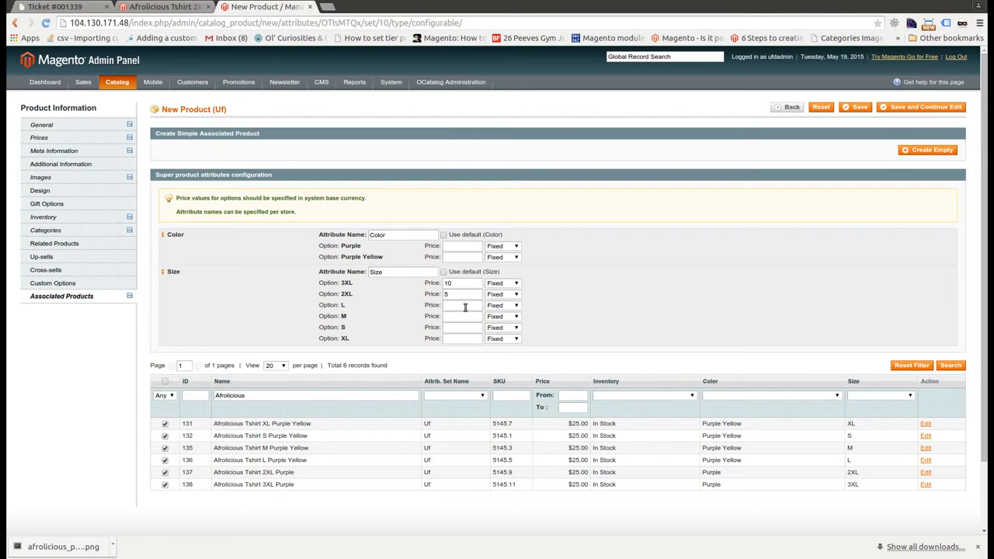
- Clear the option prices of sizes 3XL and 2XL and save the new configurable product
{"action": "left_click_drag", "start_coordinate": [457, 293], "coordinate": [434, 281]}
{"action": "key", "text": "BackSpace"}
{"action": "key", "text": "BackSpace"}
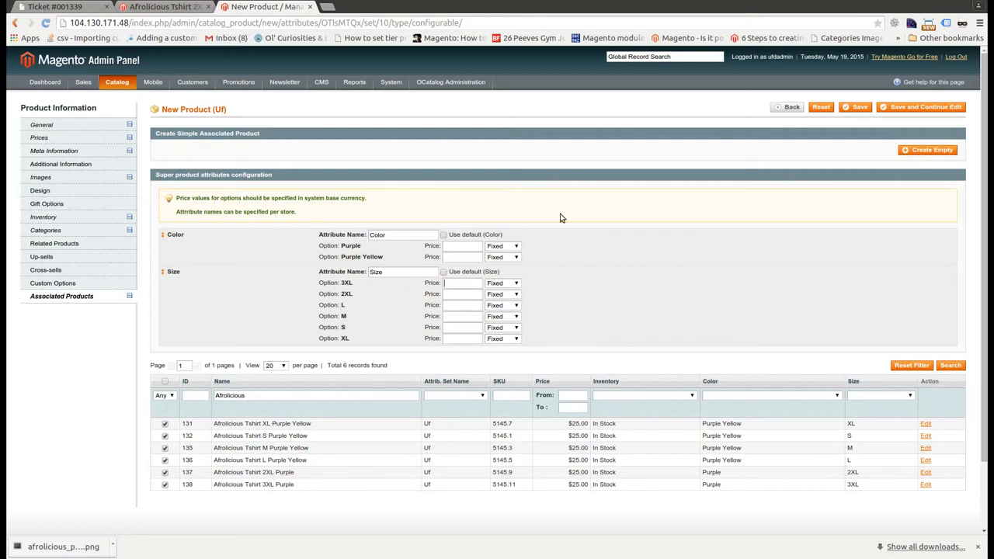
{"action": "left_click", "coordinate": [854, 108]}
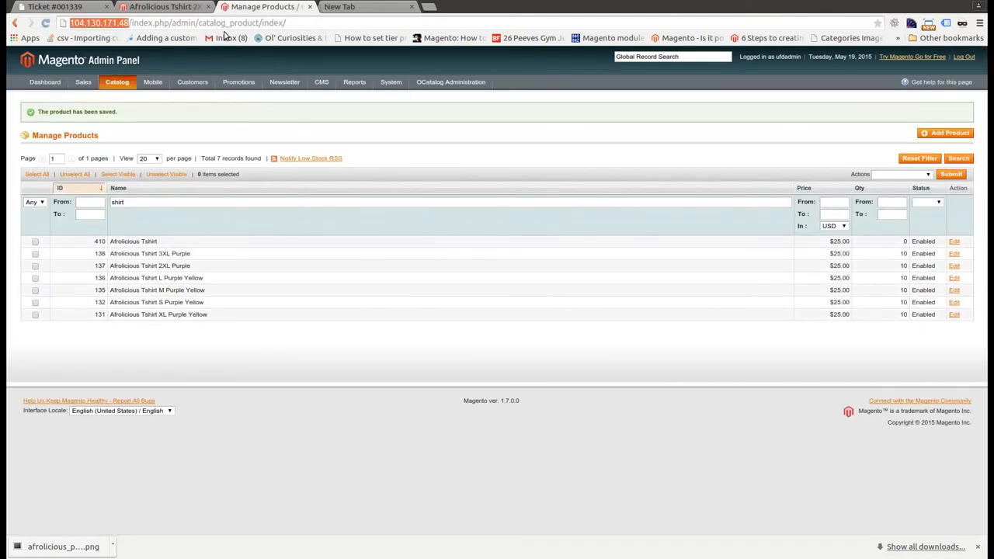
- Open the storefront at 104.130.171.48 in the new tab and view the Afrolicious Tshirt page in the Apparel category
{"action": "left_click", "coordinate": [351, 6]}
{"action": "key", "text": "Return"}
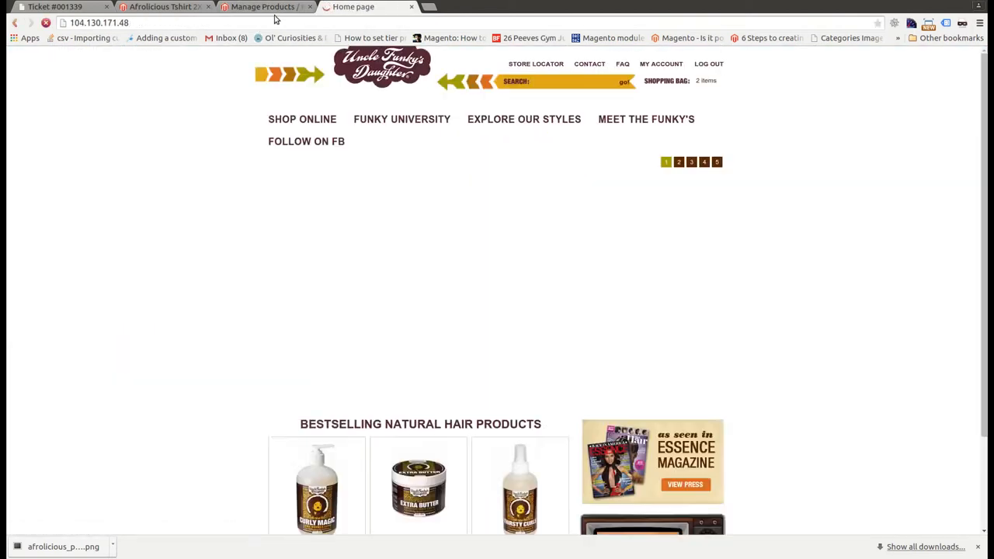
{"action": "left_click", "coordinate": [288, 119]}
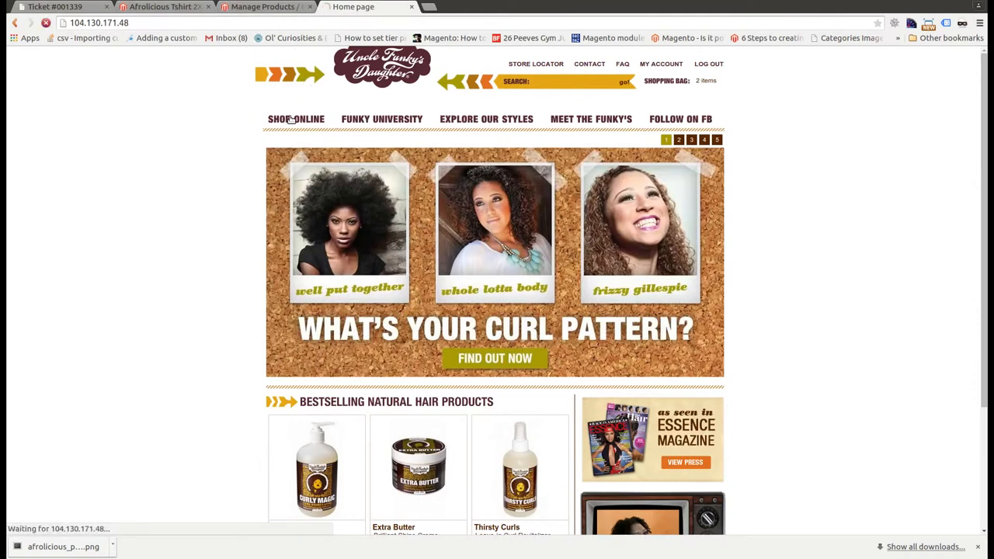
{"action": "mouse_move", "coordinate": [280, 117]}
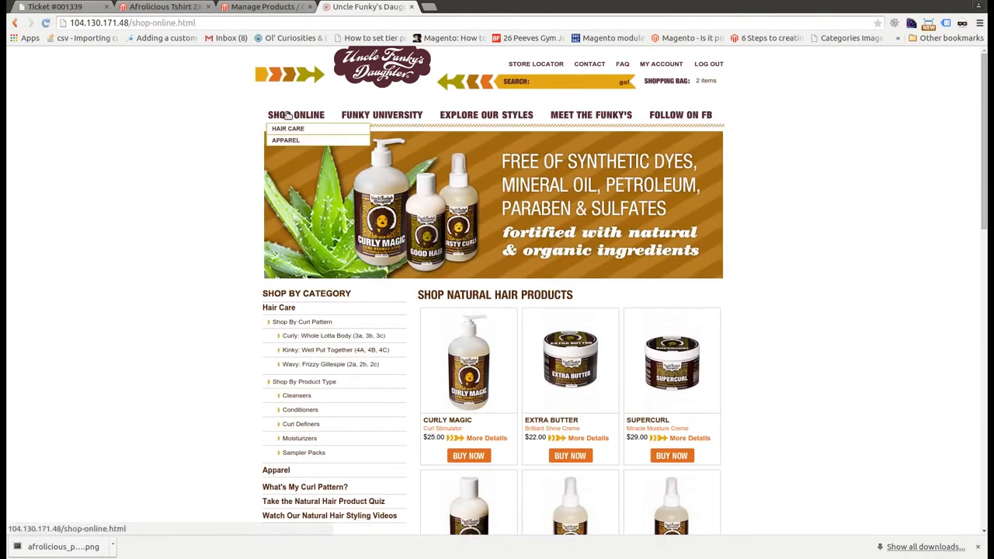
{"action": "left_click", "coordinate": [287, 141]}
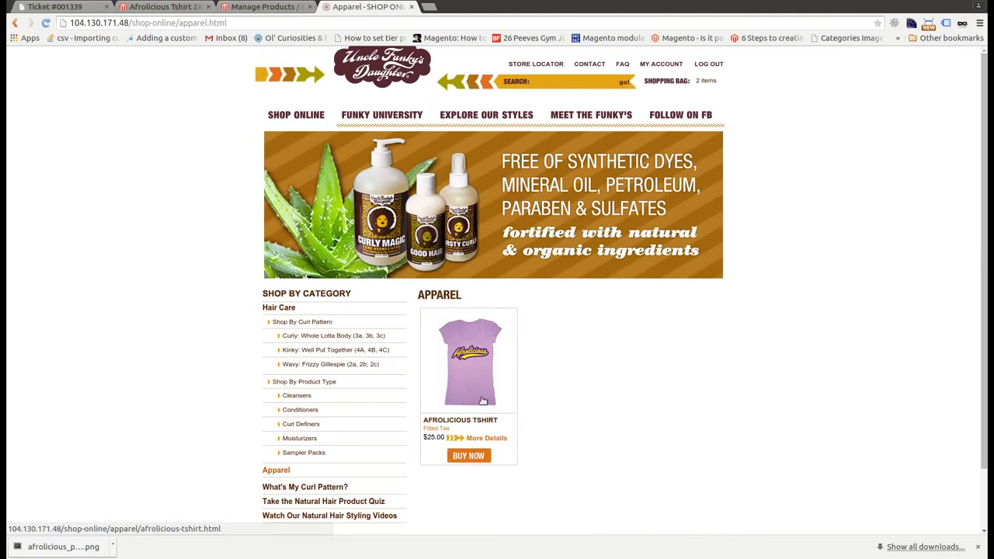
{"action": "left_click", "coordinate": [467, 423]}
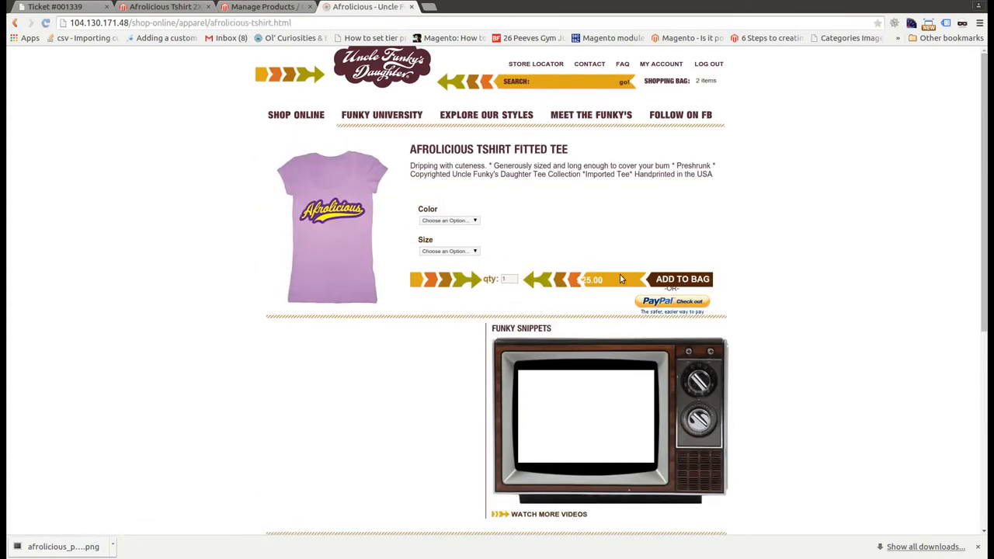
{"action": "scroll", "coordinate": [986, 294], "scroll_direction": "down", "scroll_amount": 5}
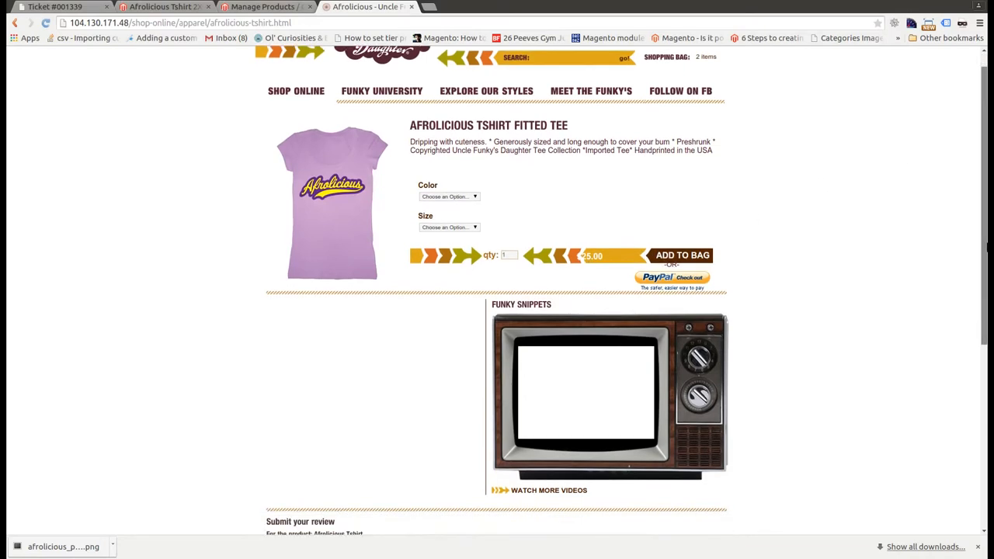
{"action": "scroll", "coordinate": [986, 294], "scroll_direction": "up", "scroll_amount": 5}
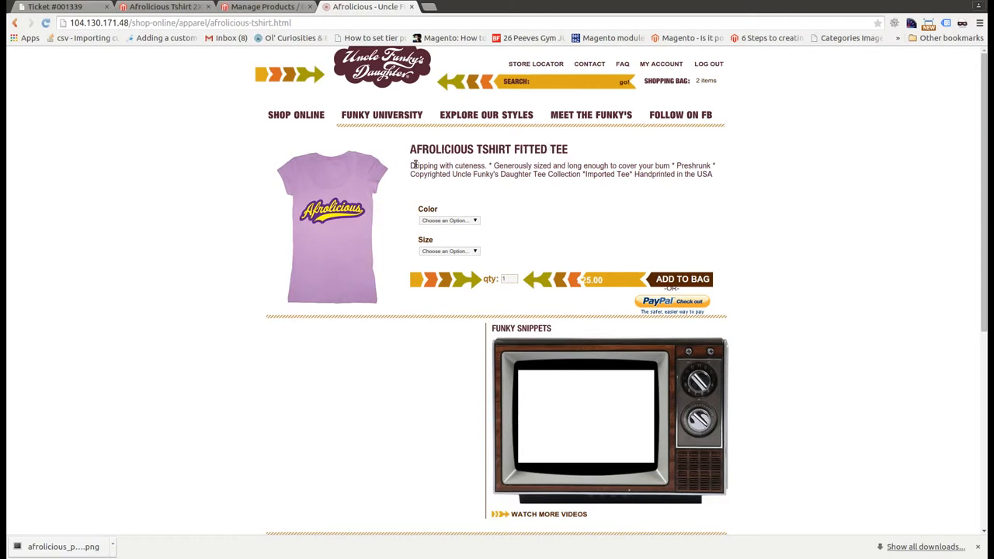
- Choose color Purple and size 3XL for the Afrolicious Tshirt and add it to the shopping bag
{"action": "left_click", "coordinate": [468, 224]}
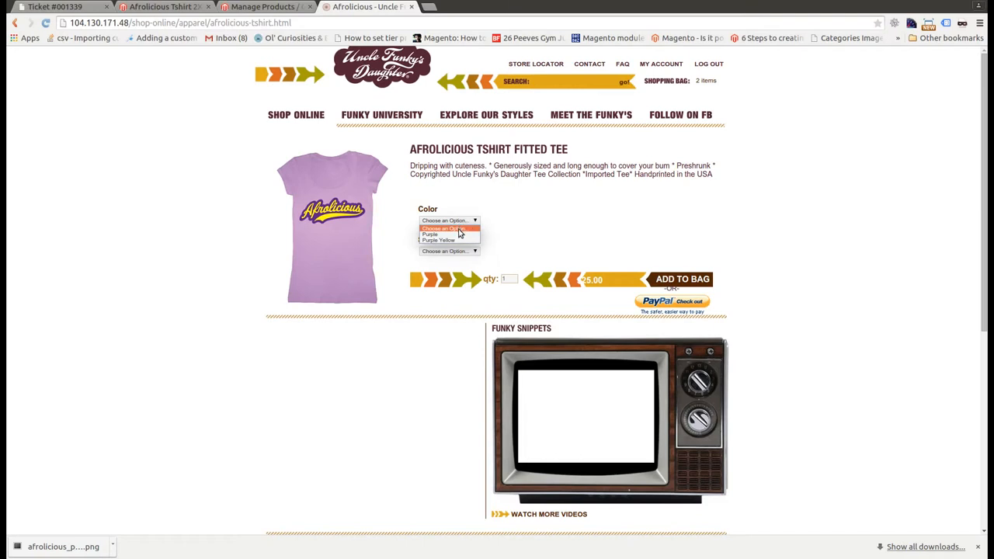
{"action": "left_click", "coordinate": [459, 235]}
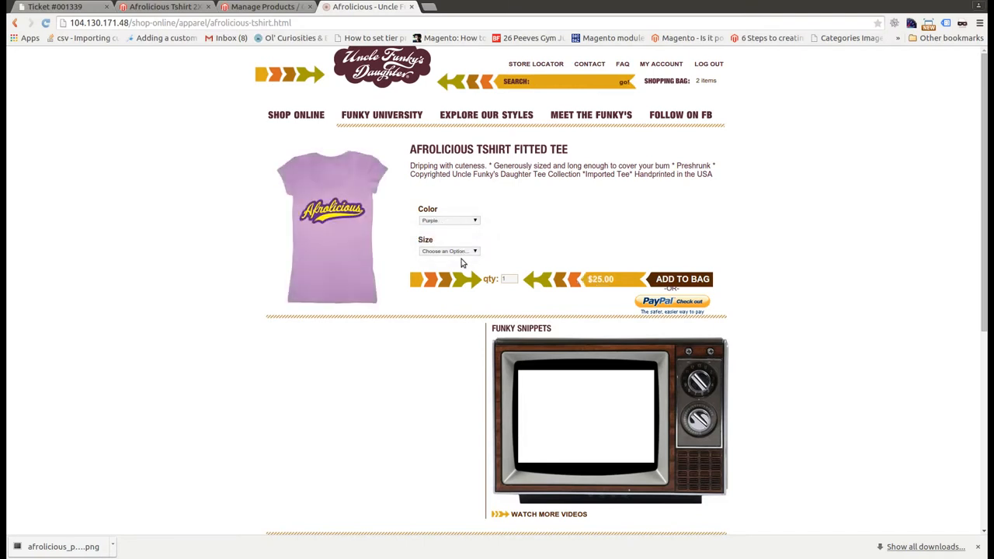
{"action": "left_click", "coordinate": [461, 252]}
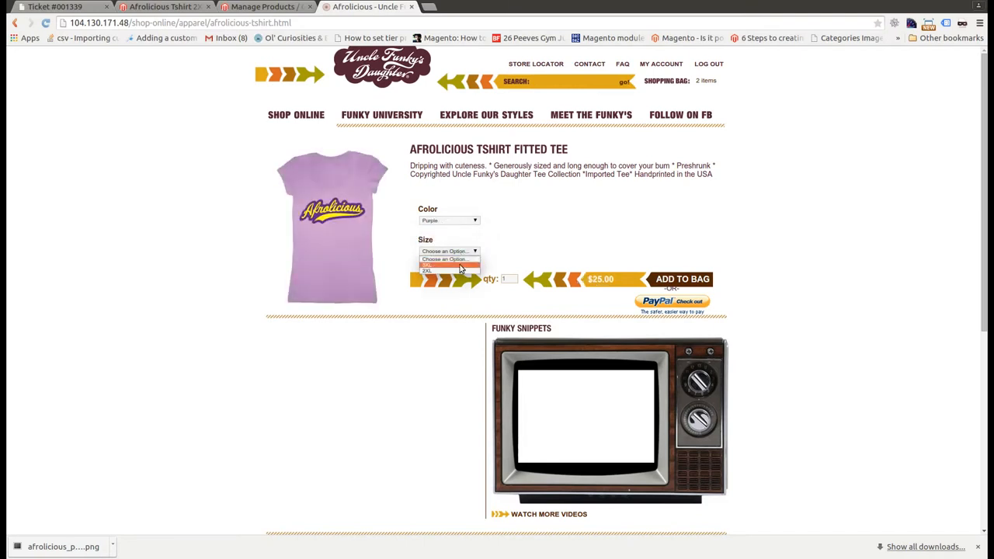
{"action": "left_click", "coordinate": [460, 265]}
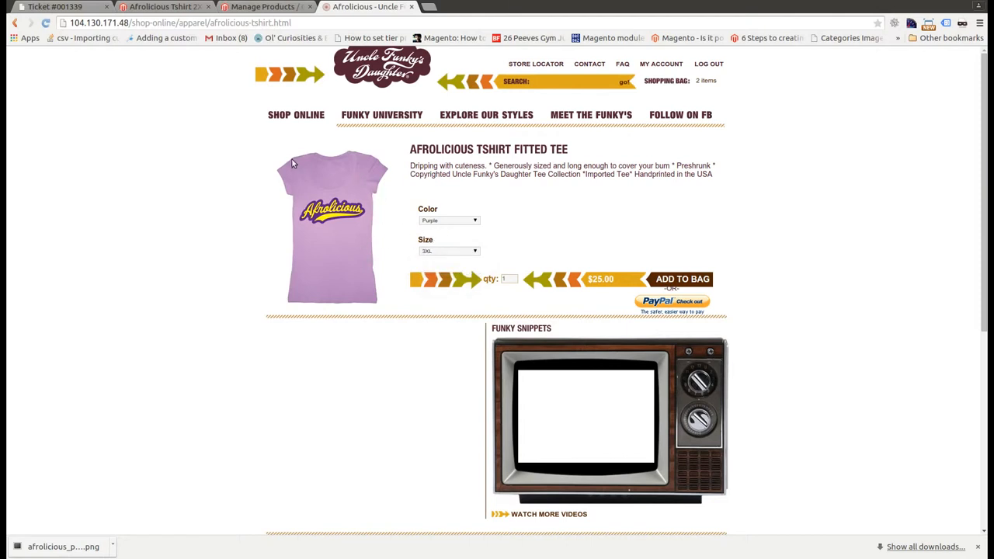
{"action": "left_click", "coordinate": [677, 278]}
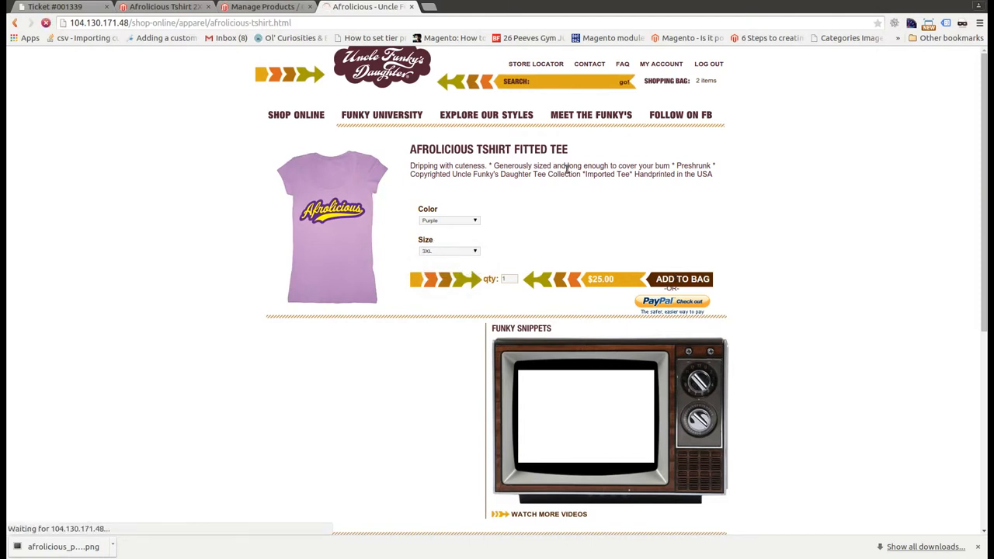